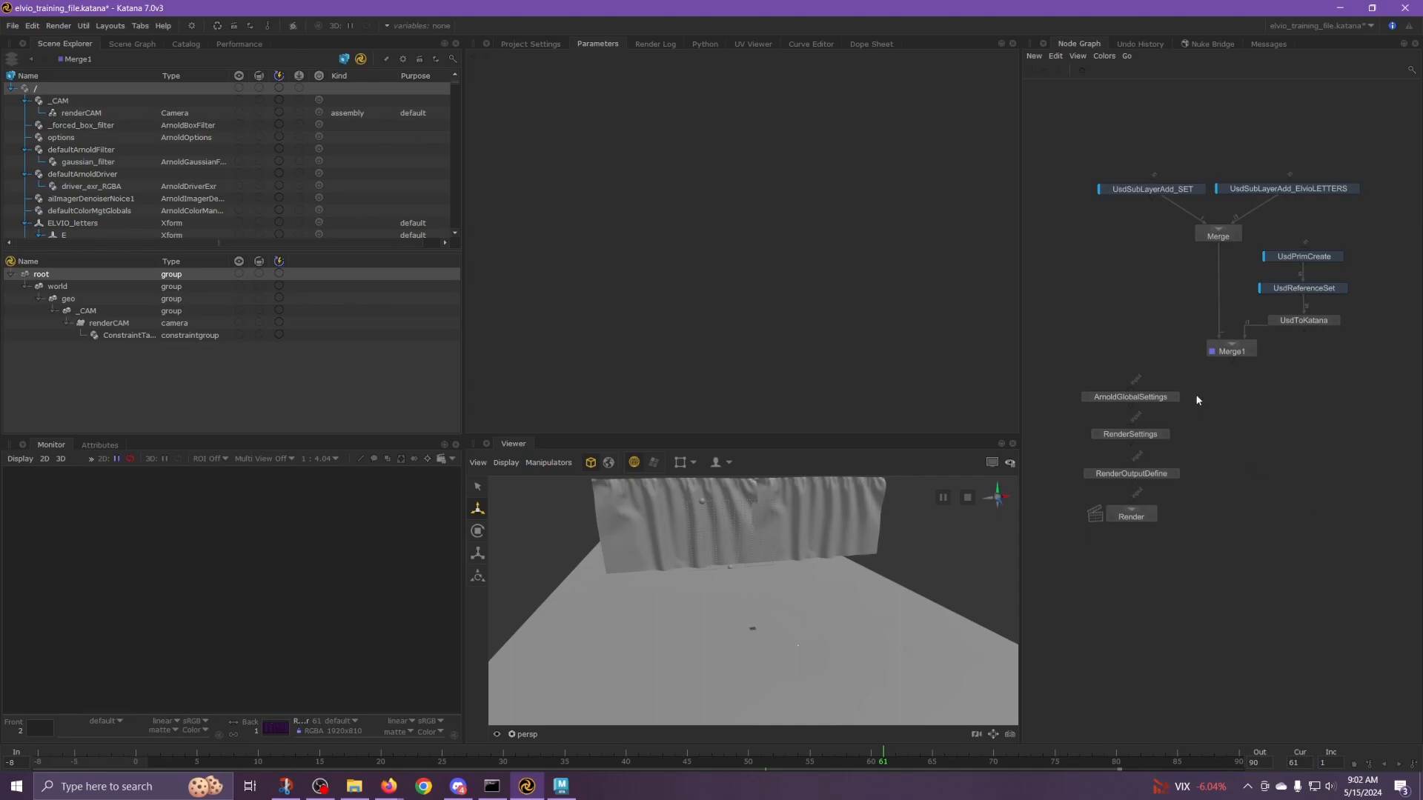
Delete the unconnected ArnoldGlobalSettings, RenderSettings, RenderOutputDefine and Render nodes from the node graph.
{"action": "left_click_drag", "start_coordinate": [1196, 379], "coordinate": [1067, 555]}
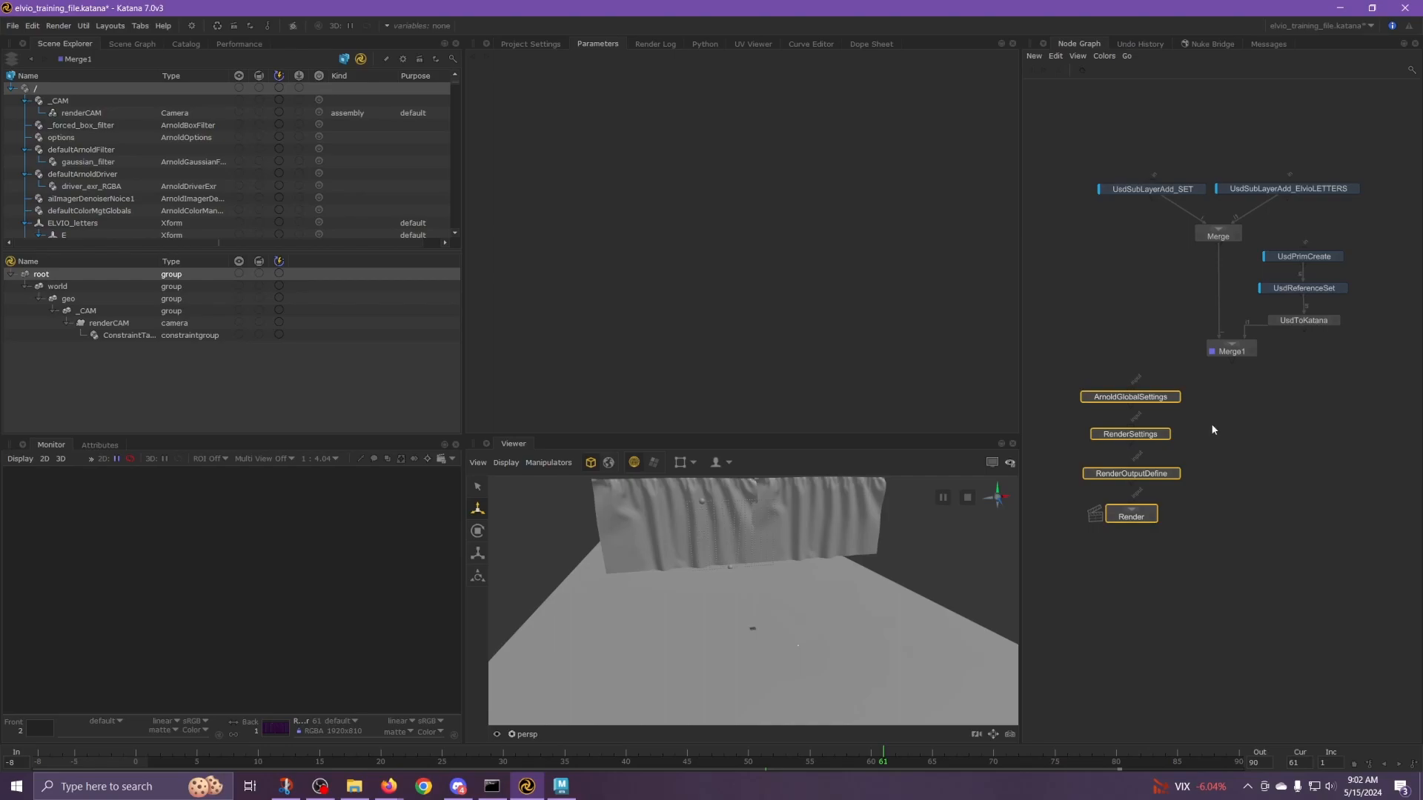
{"action": "key", "text": "Delete"}
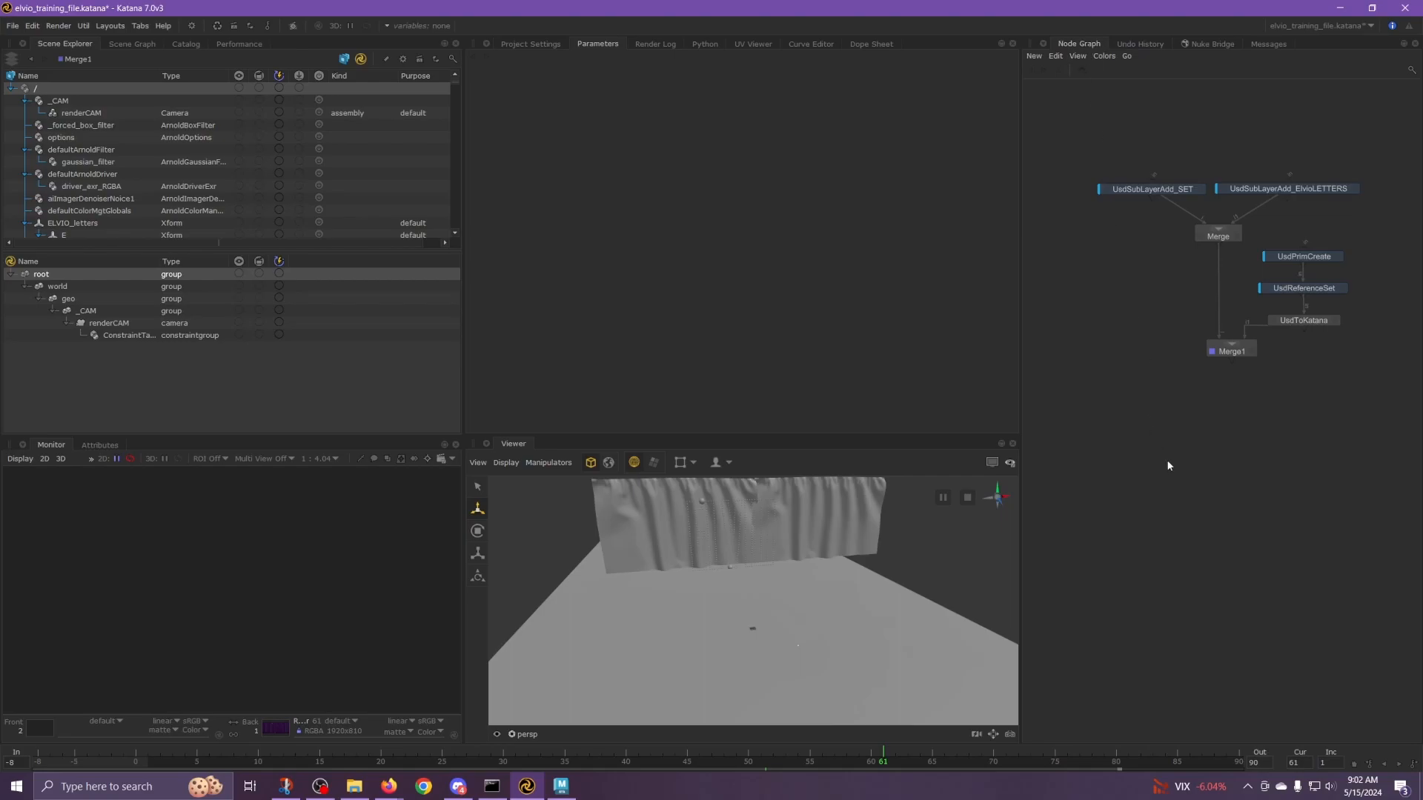
Add an ArnoldGlobalSettings node and connect it below Merge1.
{"action": "key", "text": "Tab"}
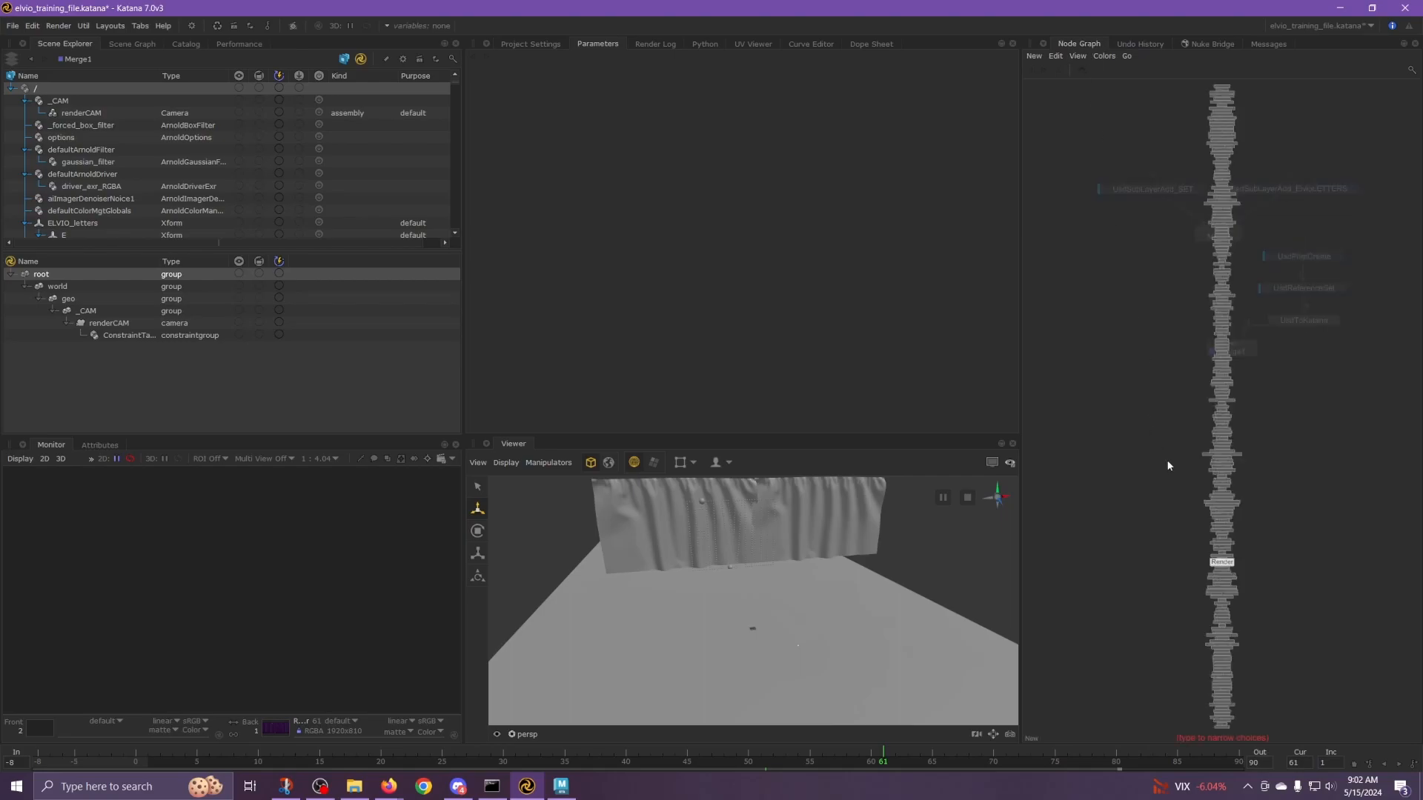
{"action": "type", "text": "arnold"}
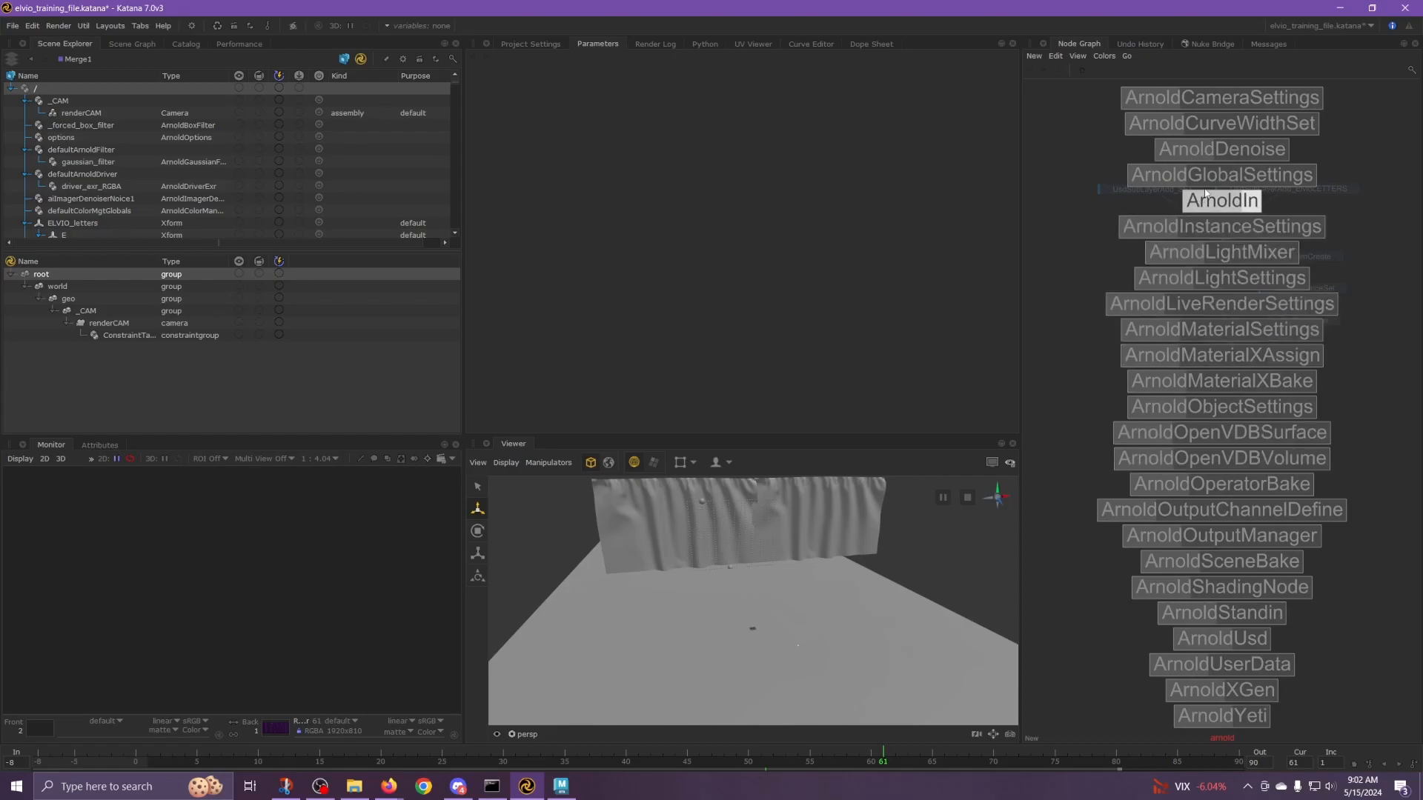
{"action": "left_click", "coordinate": [1222, 175]}
{"action": "left_click", "coordinate": [1235, 396]}
{"action": "left_click_drag", "start_coordinate": [1233, 358], "coordinate": [1237, 397]}
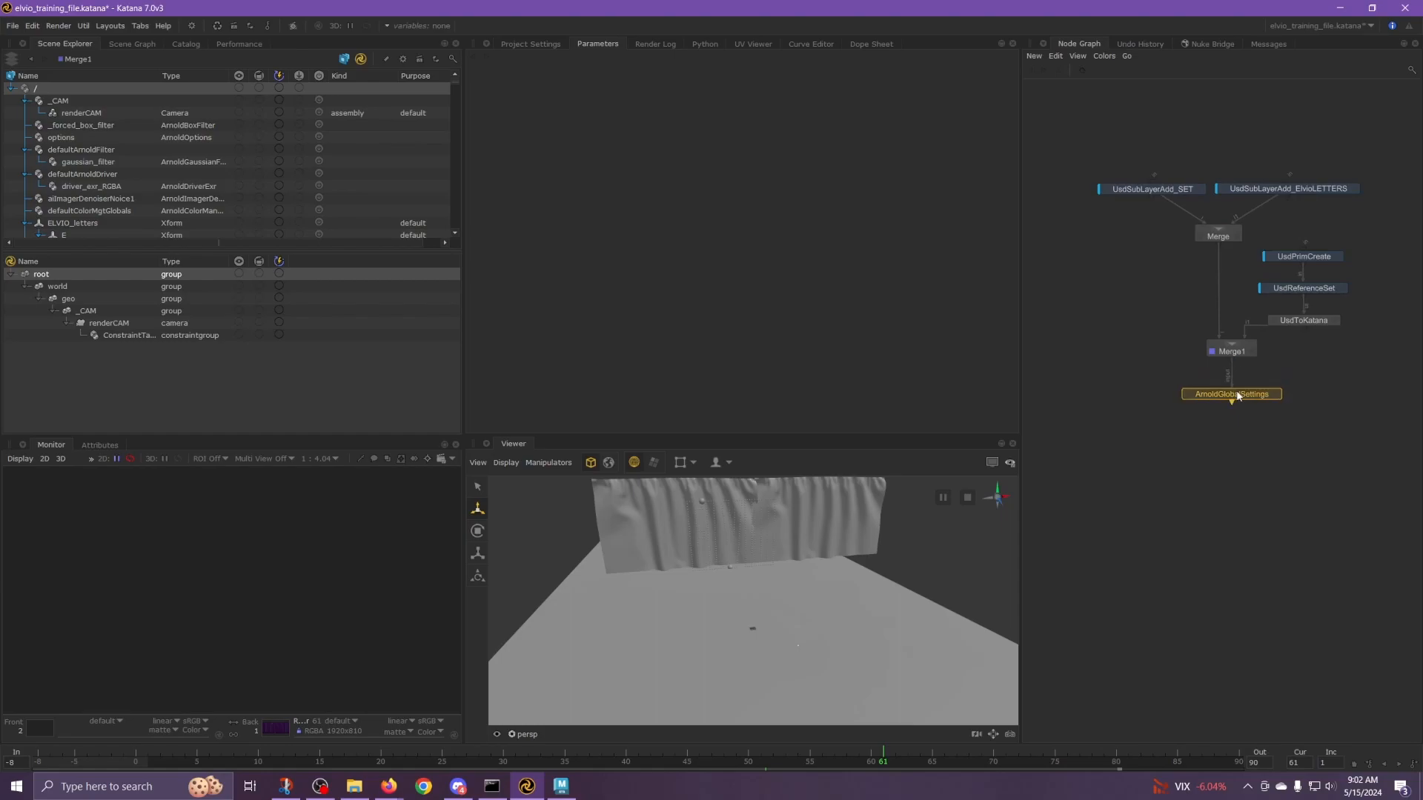
Examine the ArnoldGlobalSettings node's sampling, ray depth and Environment parameters.
{"action": "left_click", "coordinate": [1278, 396]}
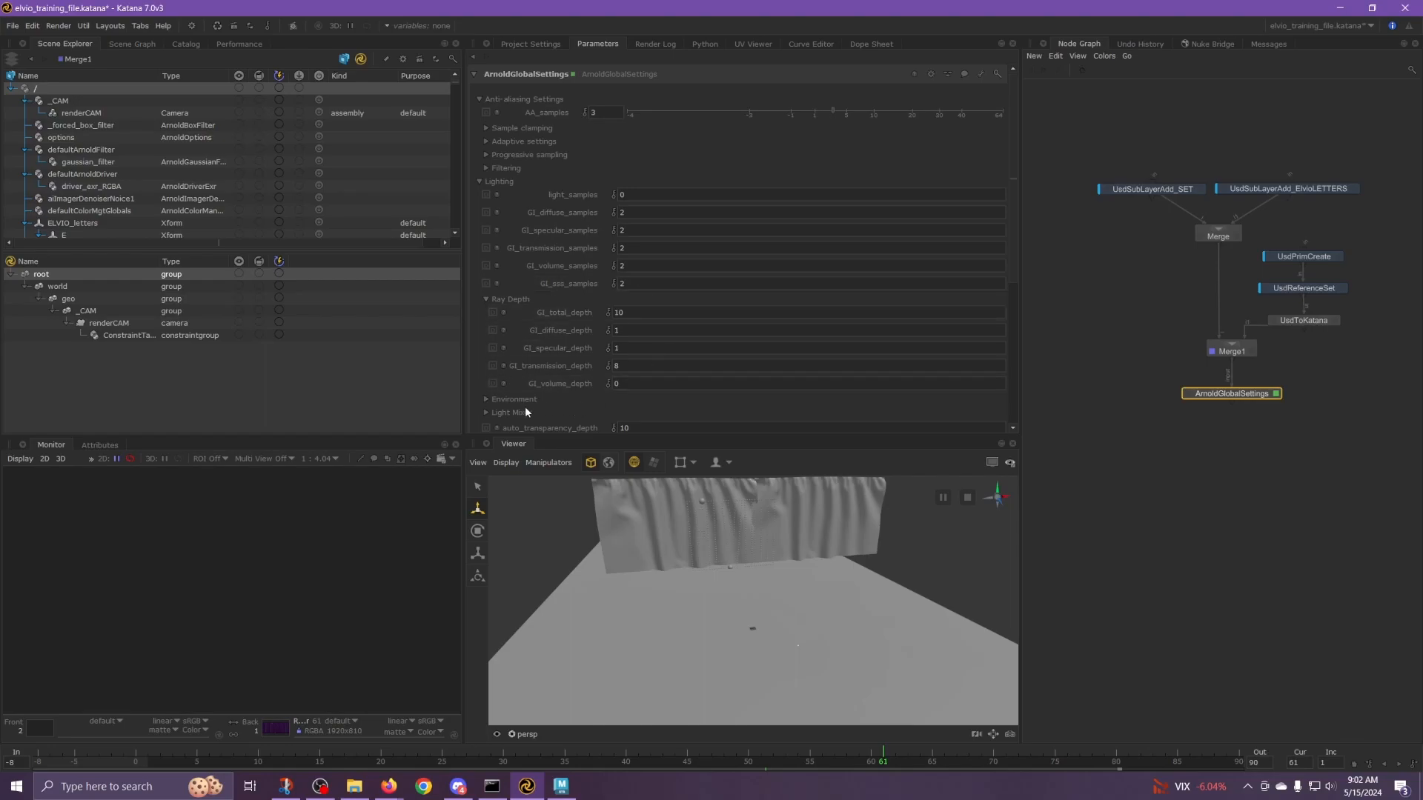
{"action": "left_click", "coordinate": [486, 399]}
{"action": "scroll", "coordinate": [508, 393], "scroll_direction": "down", "scroll_amount": 3}
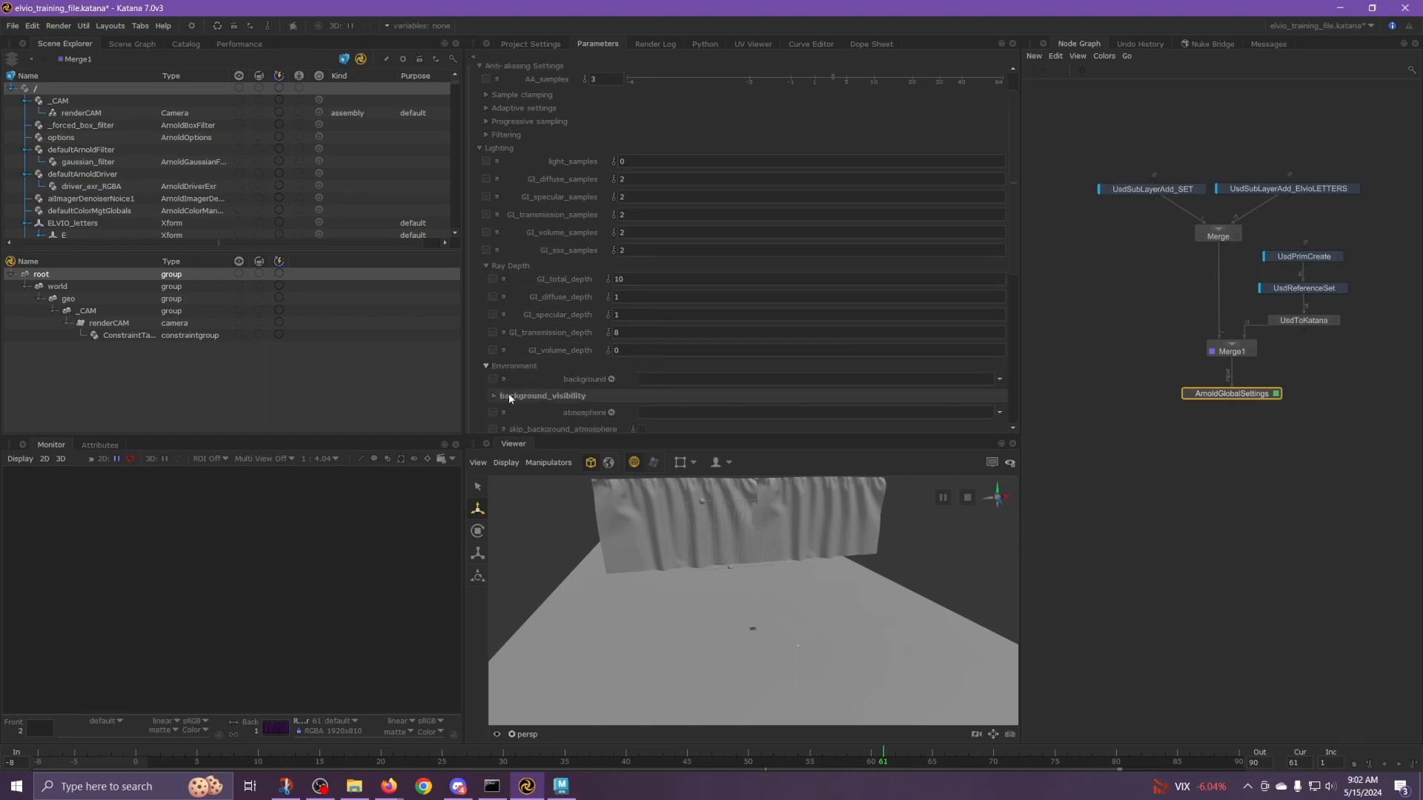
{"action": "scroll", "coordinate": [522, 390], "scroll_direction": "up", "scroll_amount": 3}
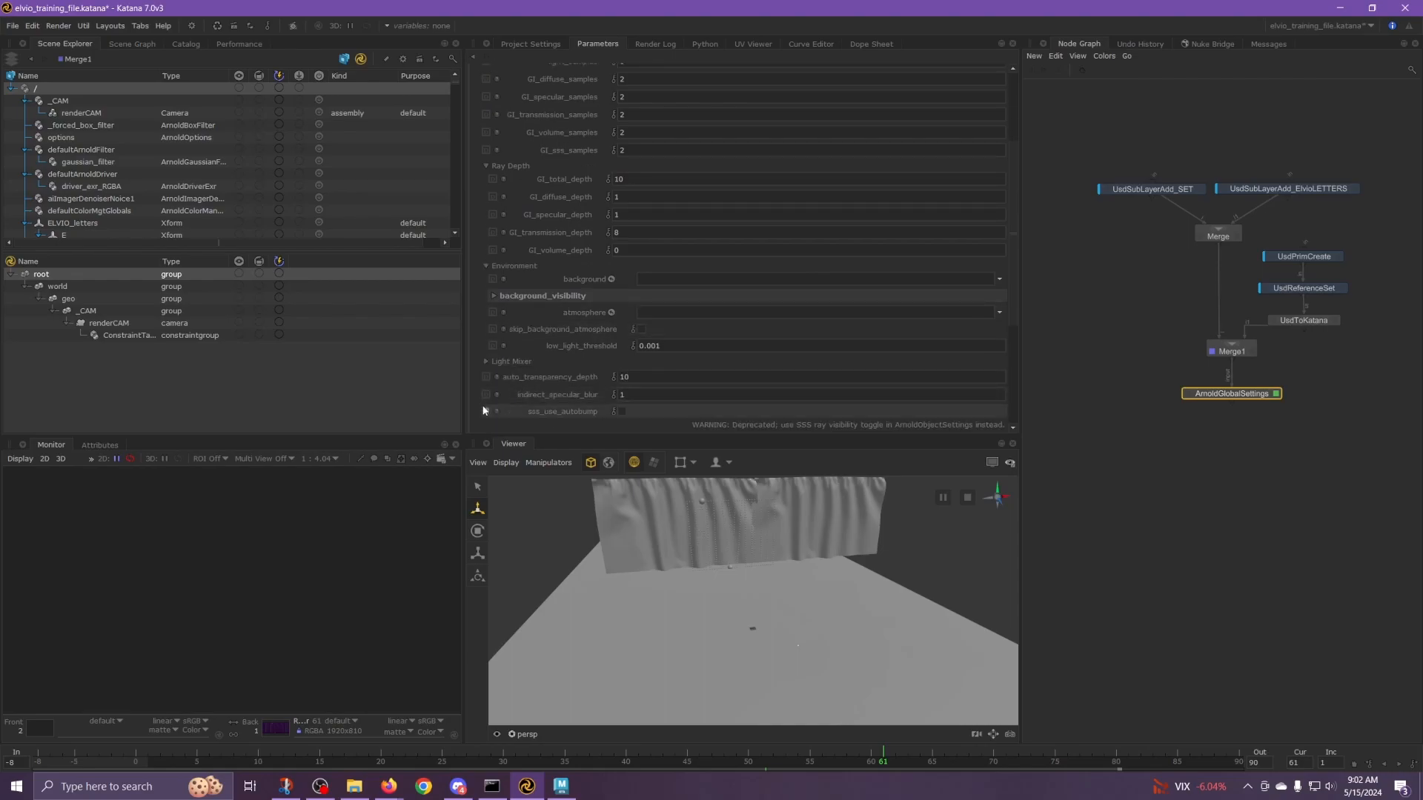
Add a RenderSettings node and connect it below ArnoldGlobalSettings.
{"action": "left_click", "coordinate": [1198, 448]}
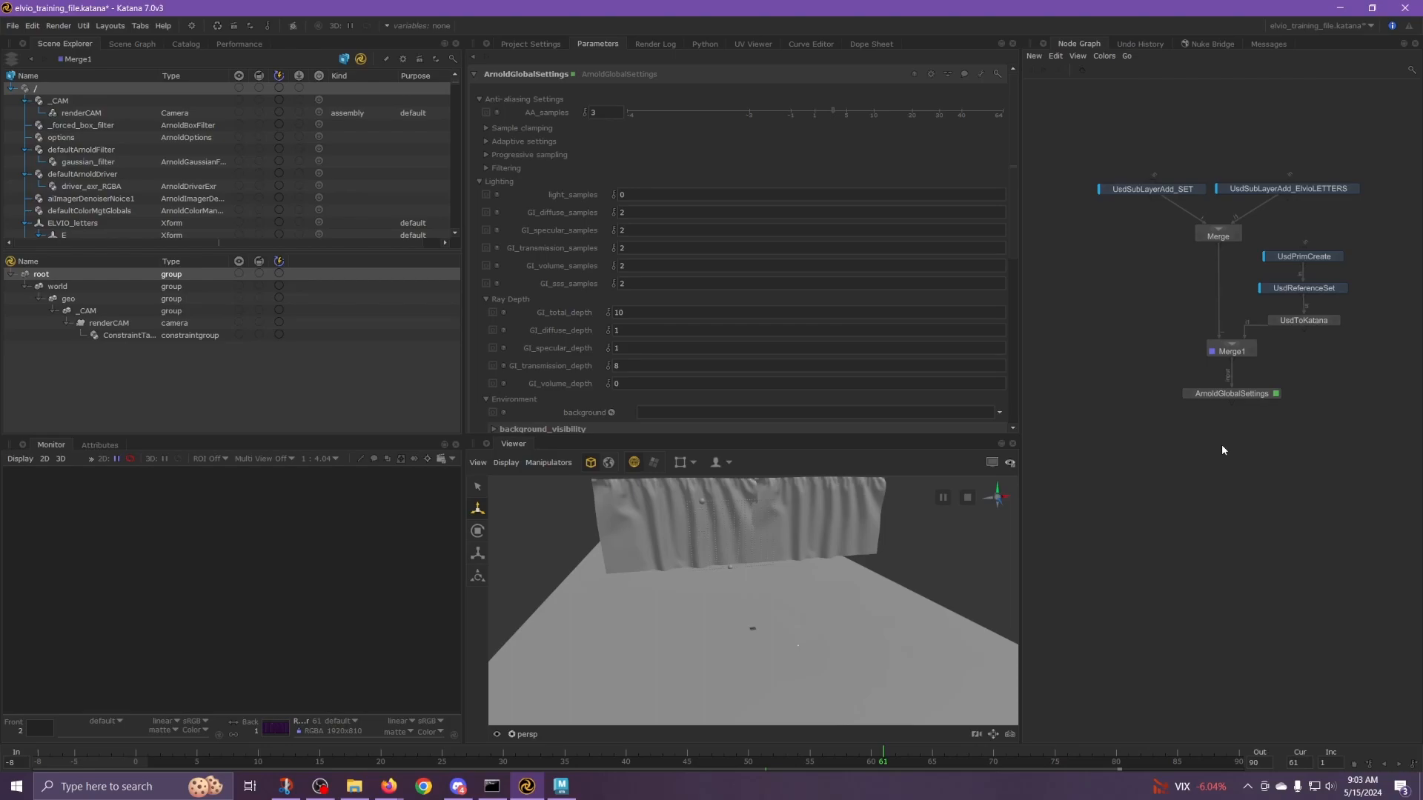
{"action": "key", "text": "Tab"}
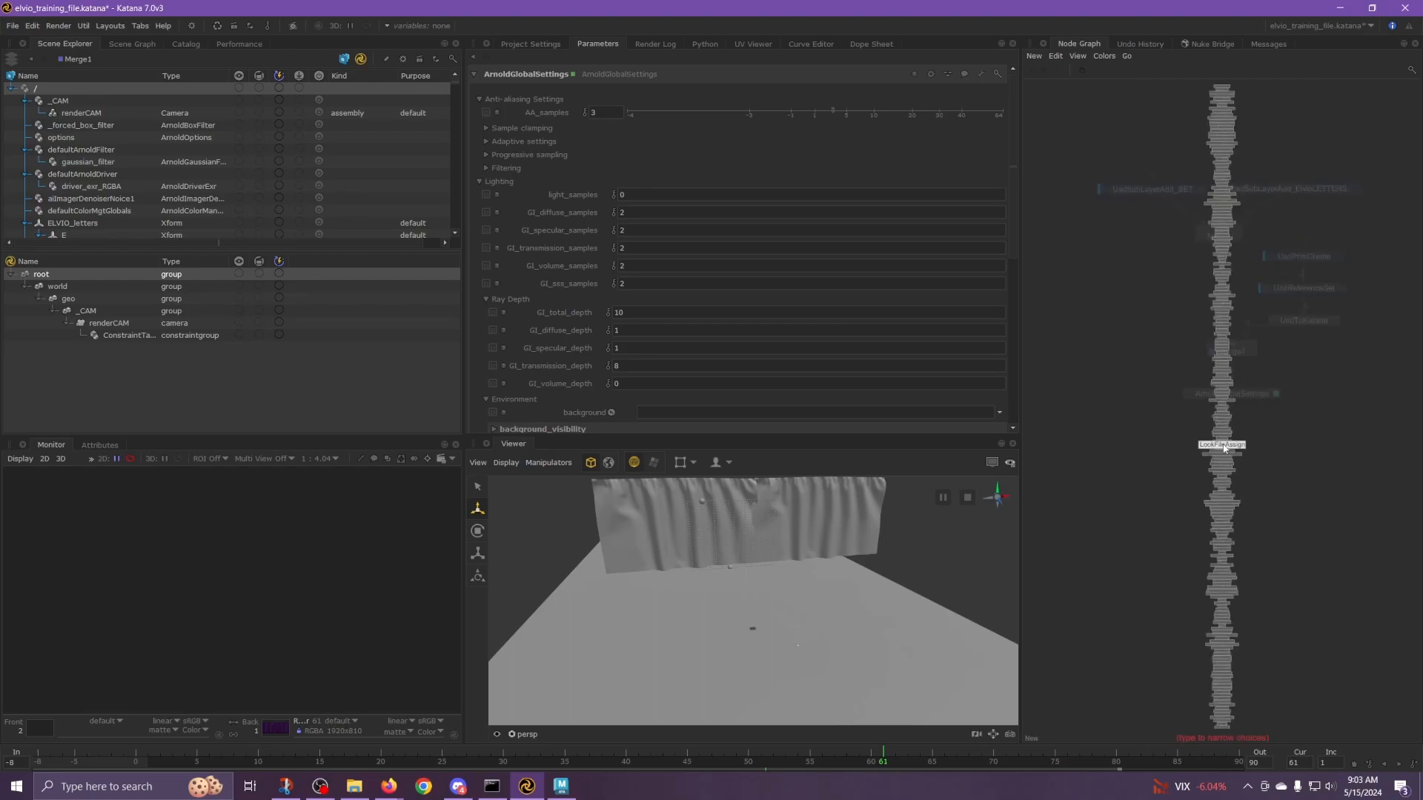
{"action": "type", "text": "ren"}
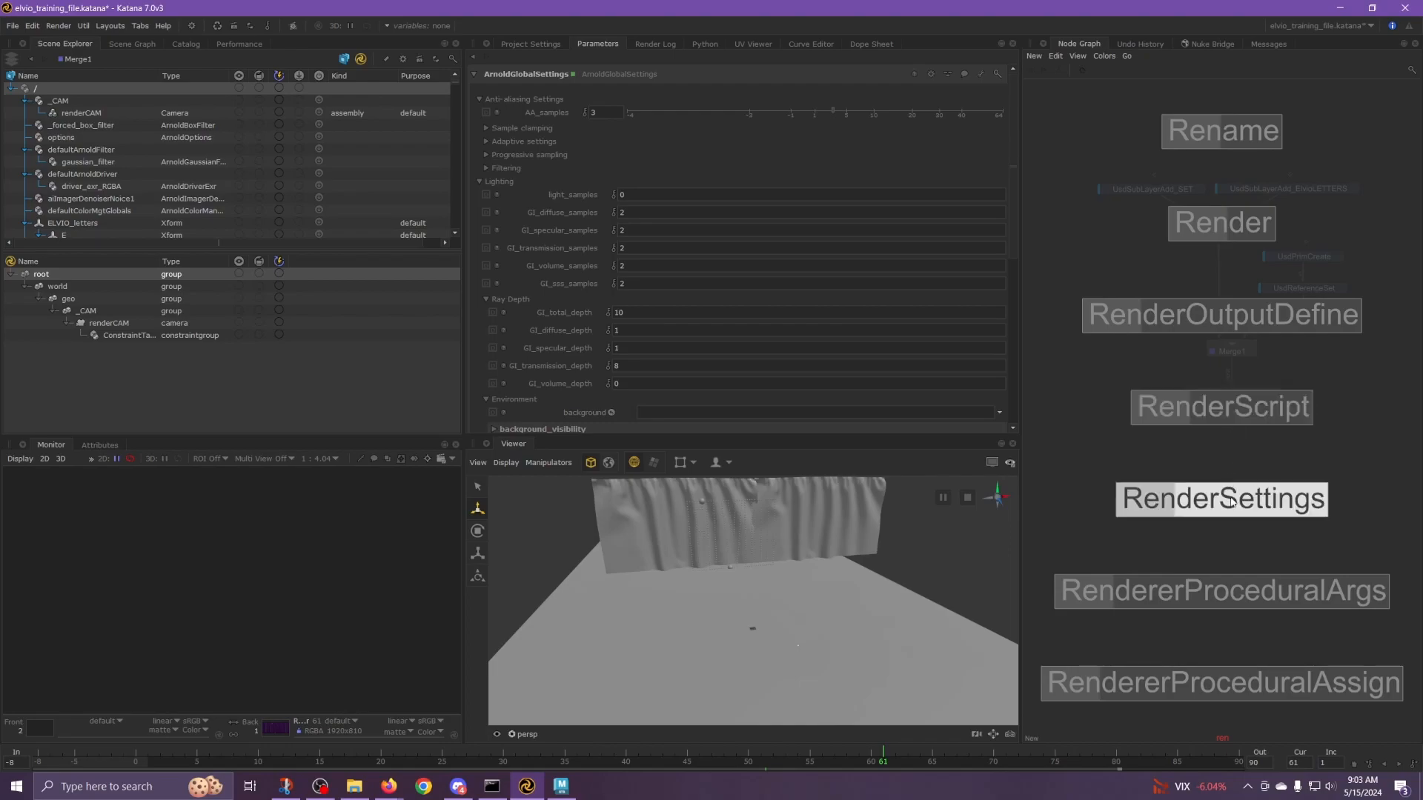
{"action": "left_click", "coordinate": [1232, 501]}
{"action": "left_click", "coordinate": [1233, 437]}
{"action": "left_click_drag", "start_coordinate": [1232, 406], "coordinate": [1236, 440]}
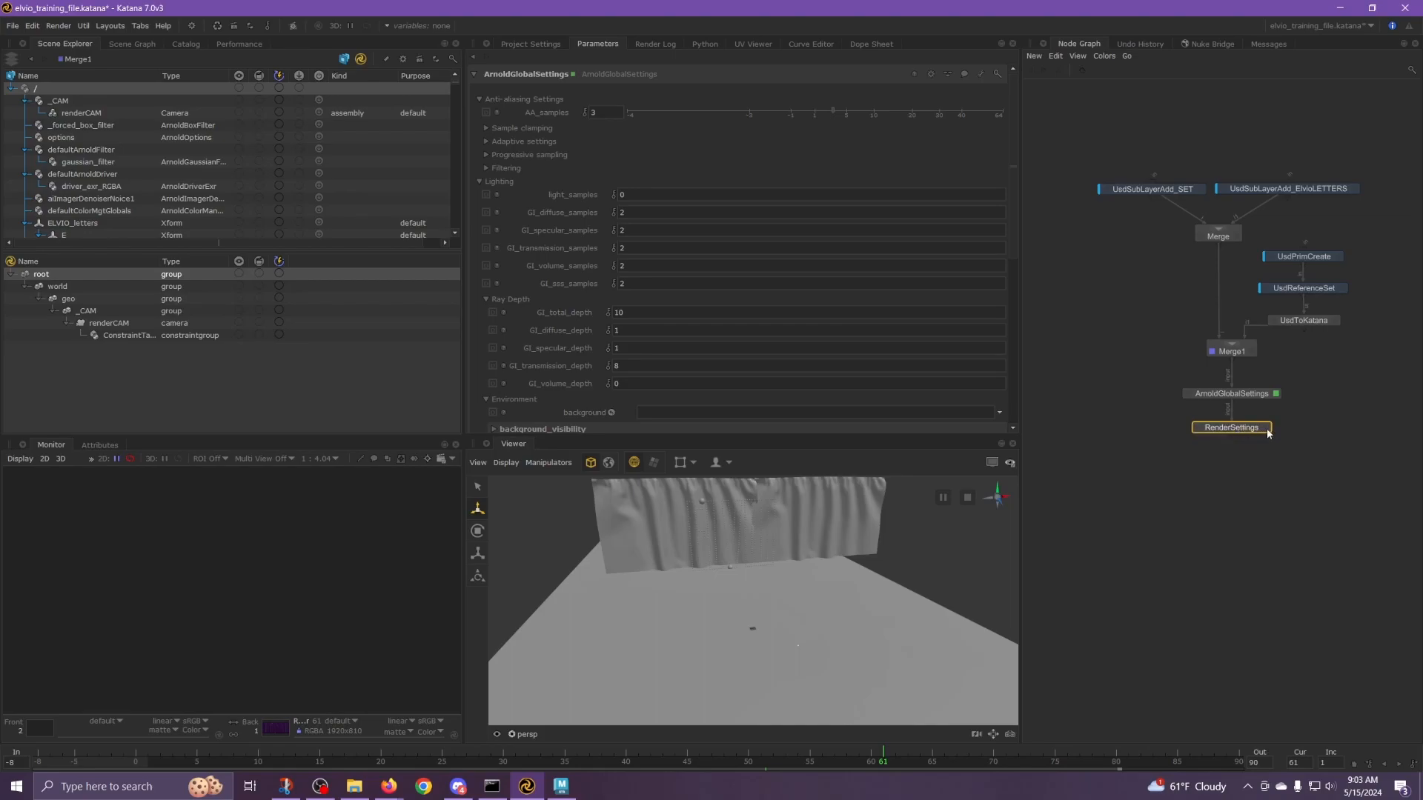
Set the RenderSettings camera to /root/world/geo/_CAM/renderCAM and keep arnold as the renderer.
{"action": "left_click", "coordinate": [1266, 428]}
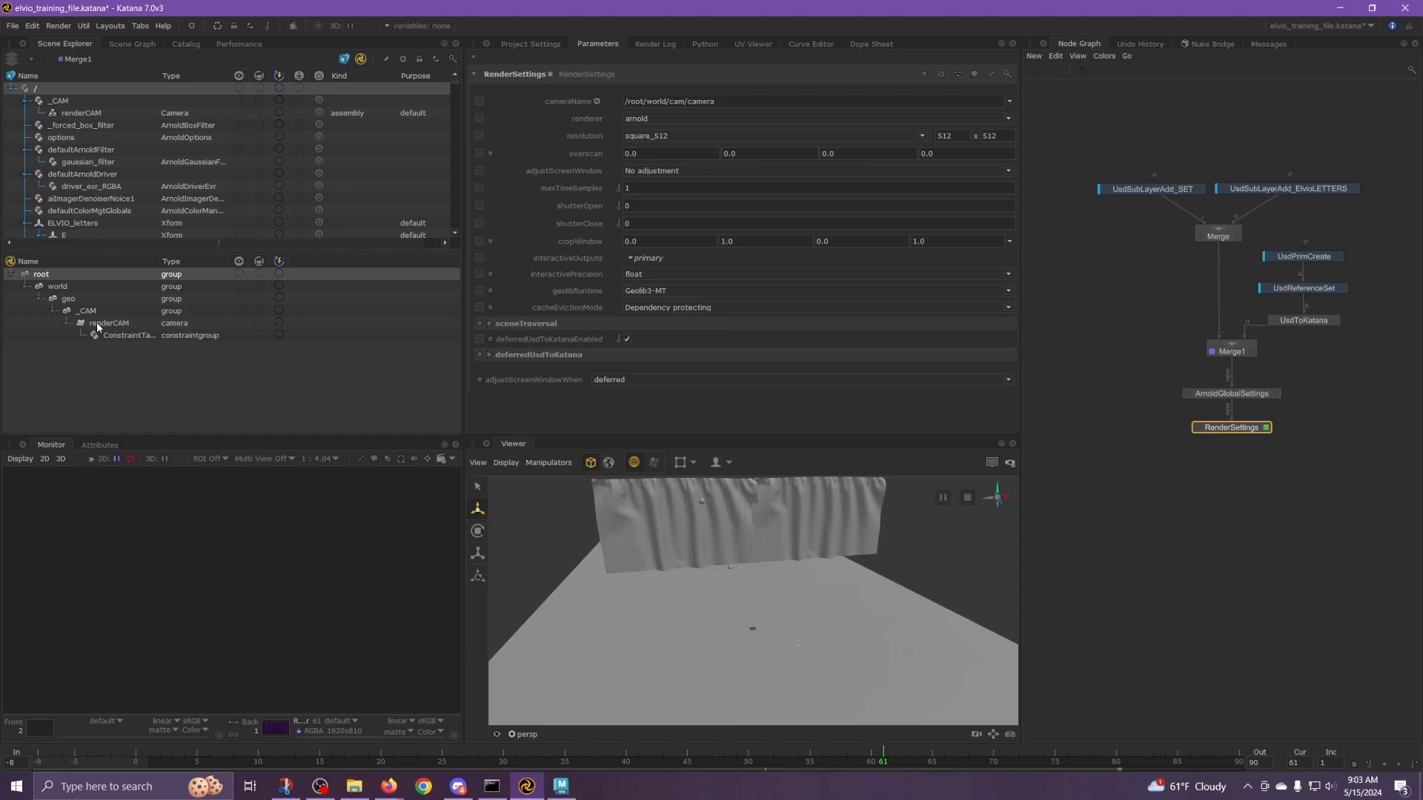
{"action": "left_click_drag", "start_coordinate": [97, 321], "coordinate": [677, 103]}
{"action": "left_click", "coordinate": [1004, 121]}
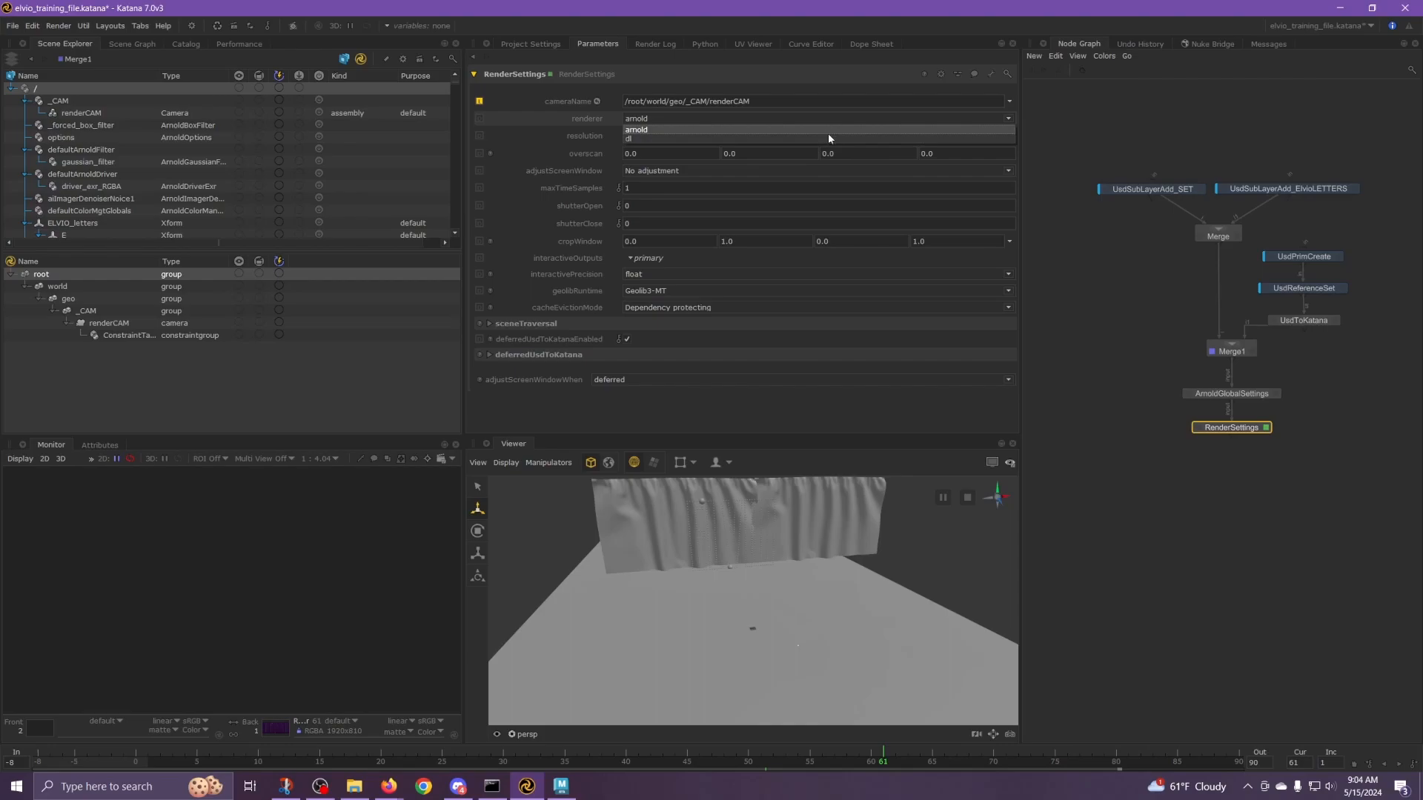
{"action": "left_click", "coordinate": [1007, 119]}
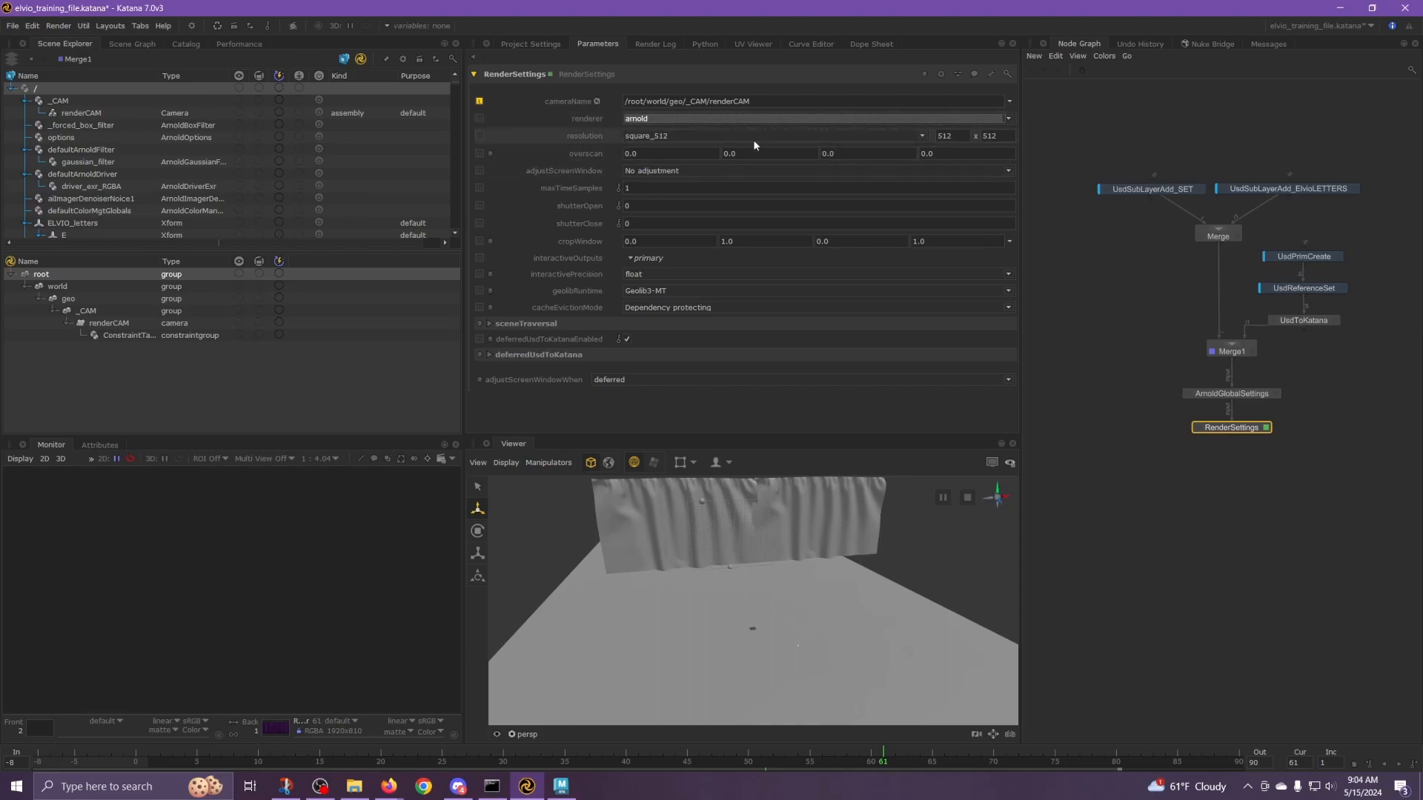
Set the render resolution to 1920 x 810 and adjustScreenWindow to "Adjust height to match resolution".
{"action": "left_click", "coordinate": [921, 136]}
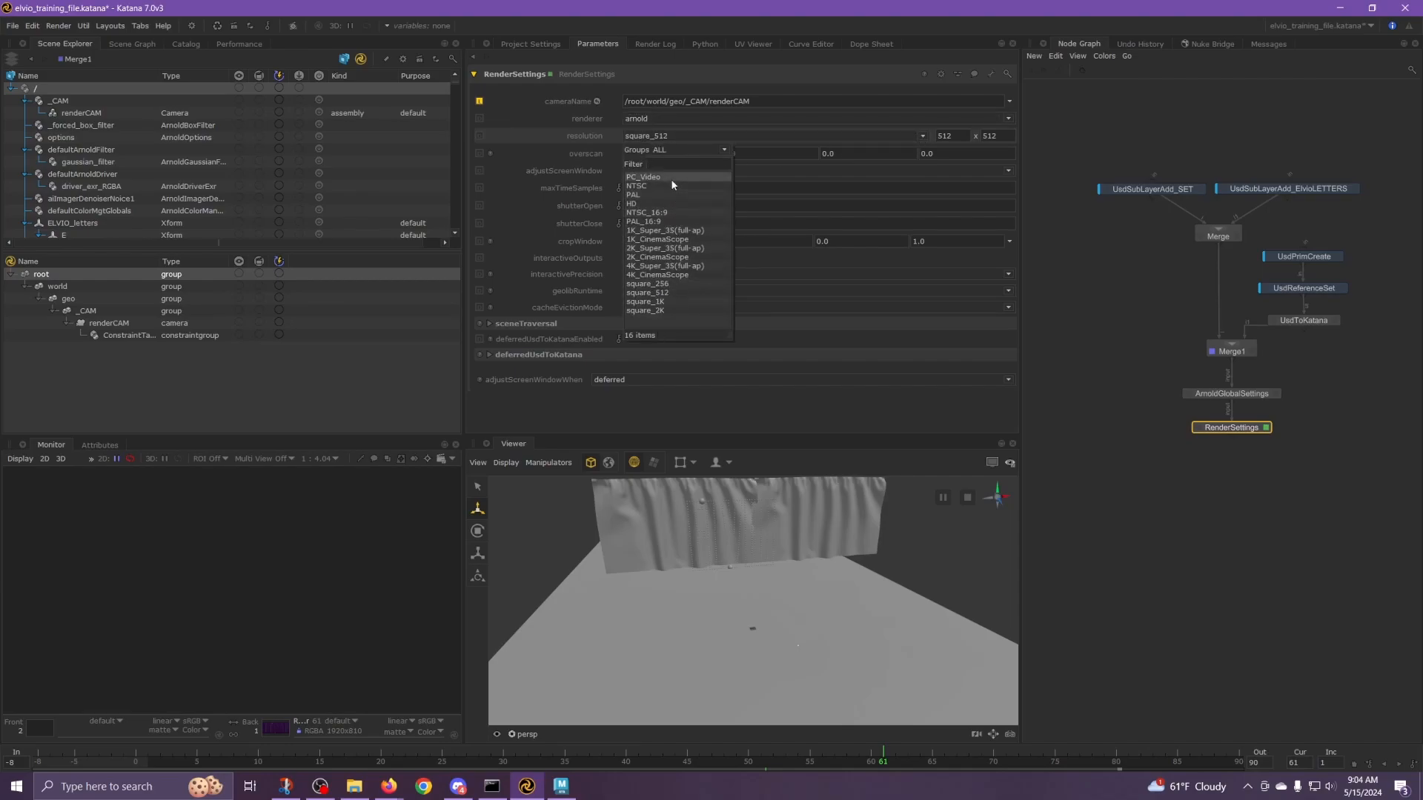
{"action": "left_click", "coordinate": [724, 150]}
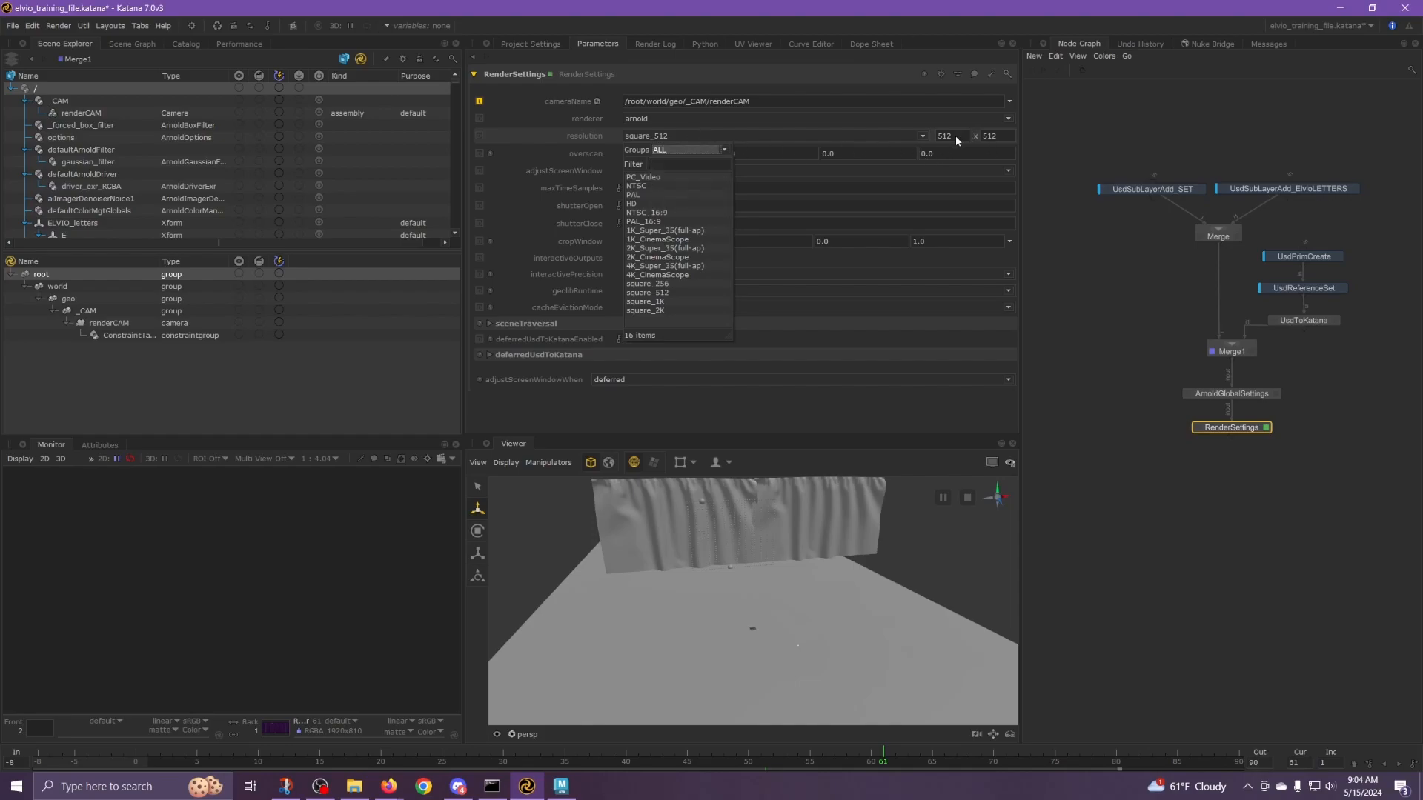
{"action": "left_click", "coordinate": [954, 136]}
{"action": "left_click", "coordinate": [949, 135]}
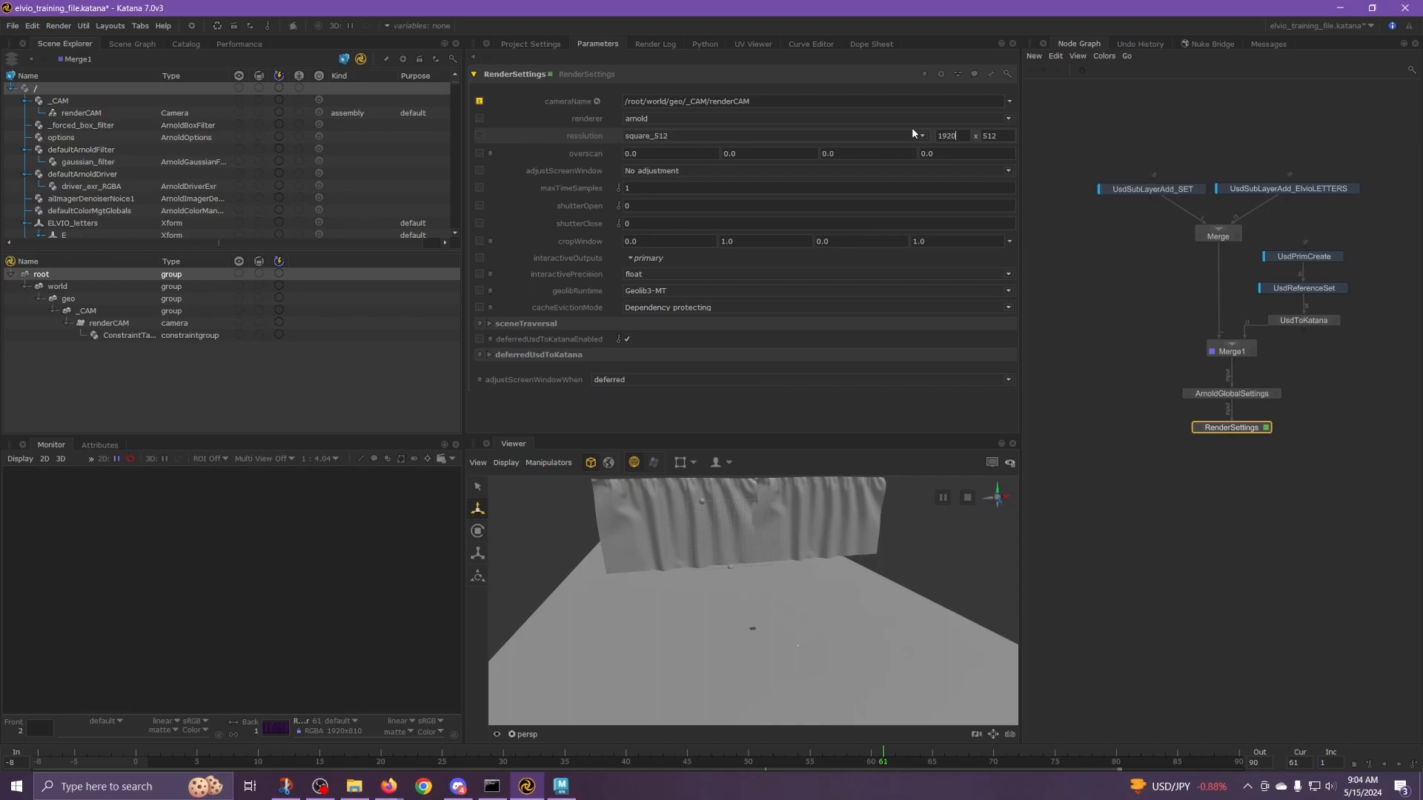
{"action": "type", "text": "1920"}
{"action": "key", "text": "Tab"}
{"action": "key", "text": "BackSpace"}
{"action": "left_click", "coordinate": [649, 170]}
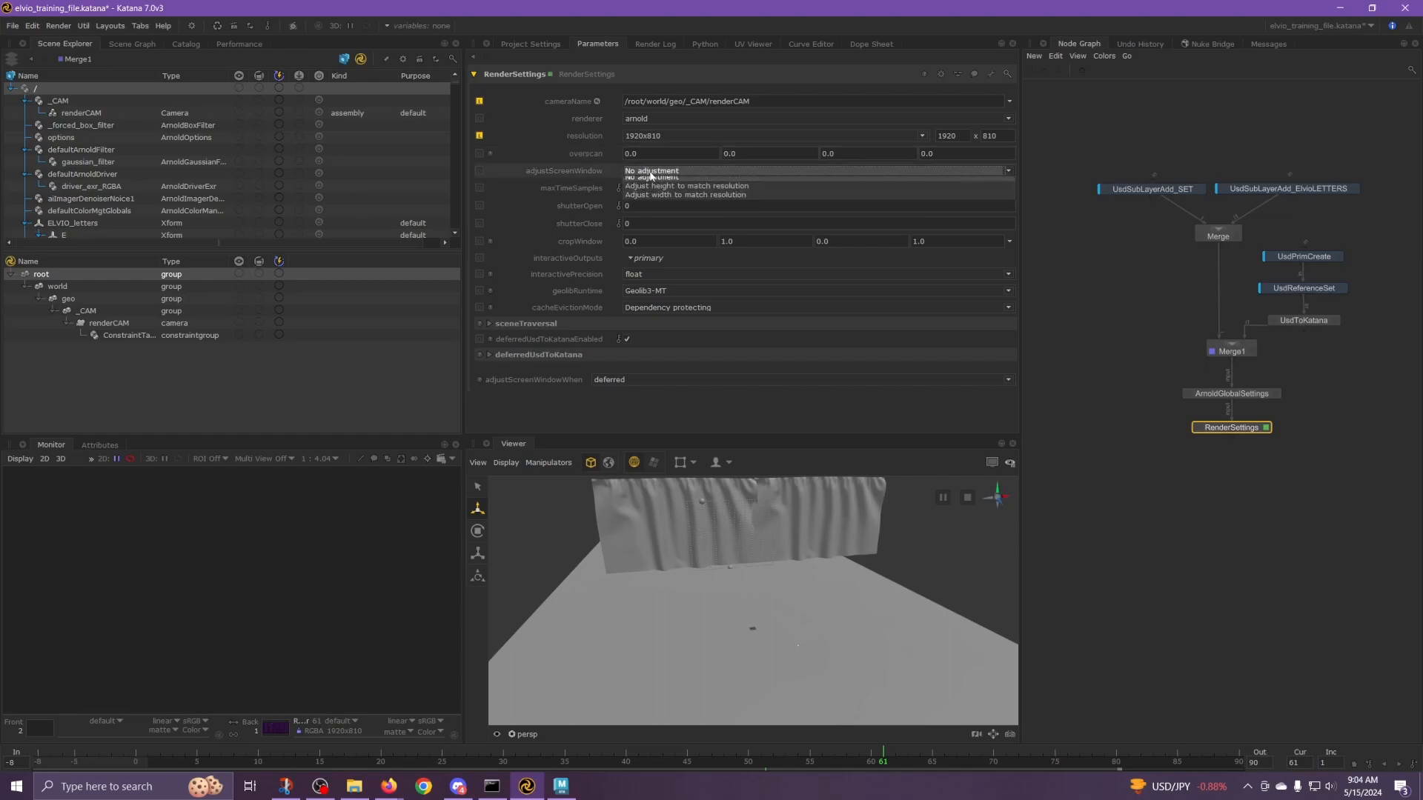
{"action": "left_click", "coordinate": [709, 191]}
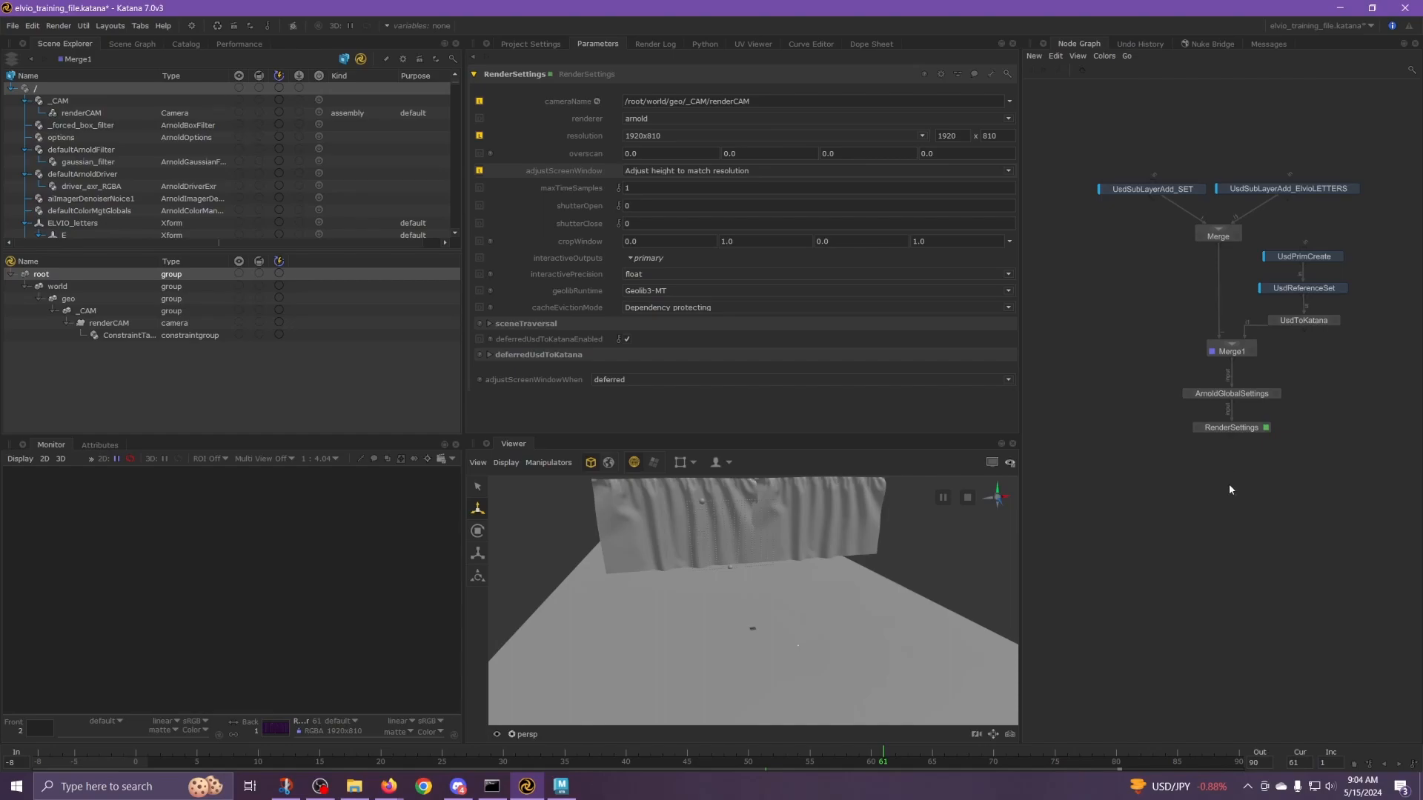
Add a RenderOutputDefine node below RenderSettings and set its locationType to file.
{"action": "key", "text": "Tab"}
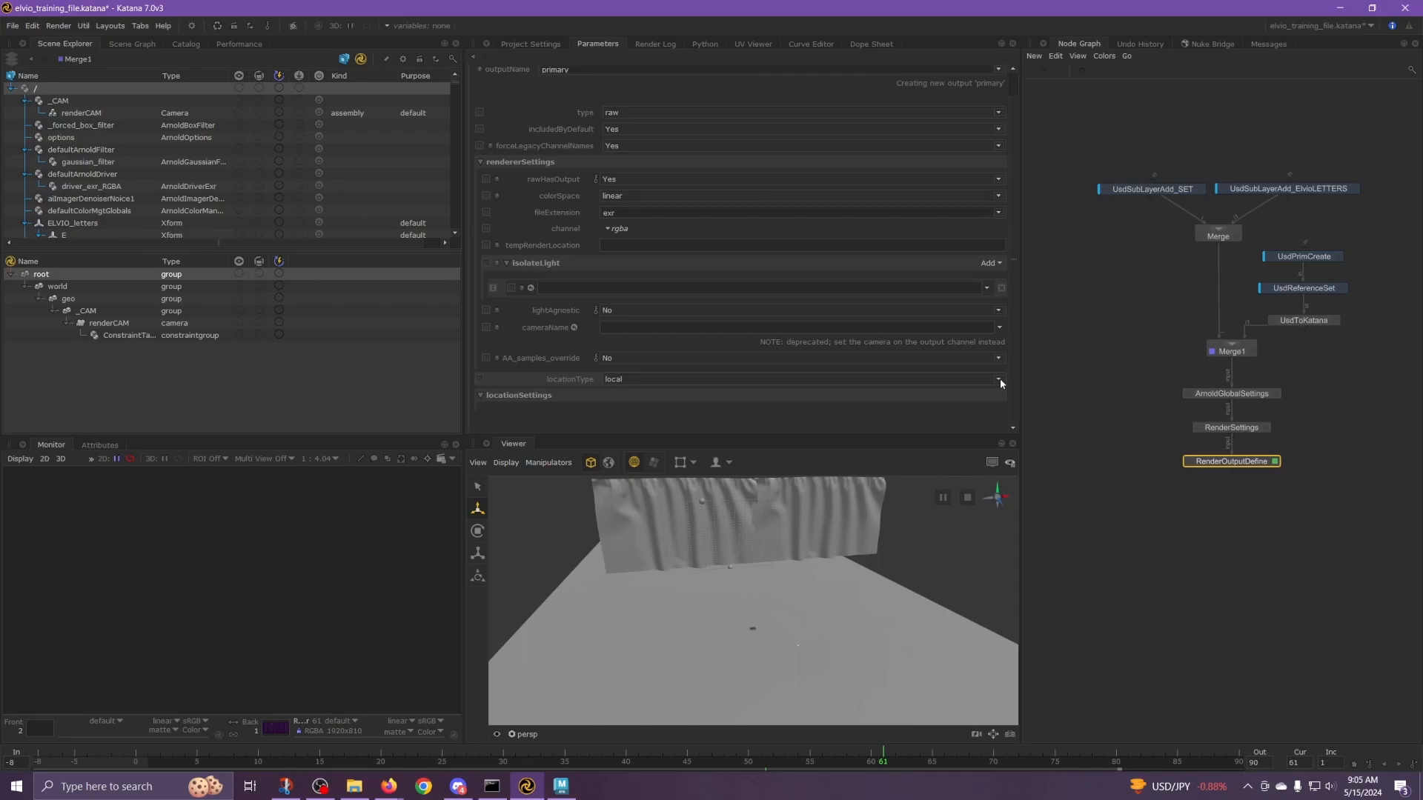
{"action": "left_click", "coordinate": [998, 379]}
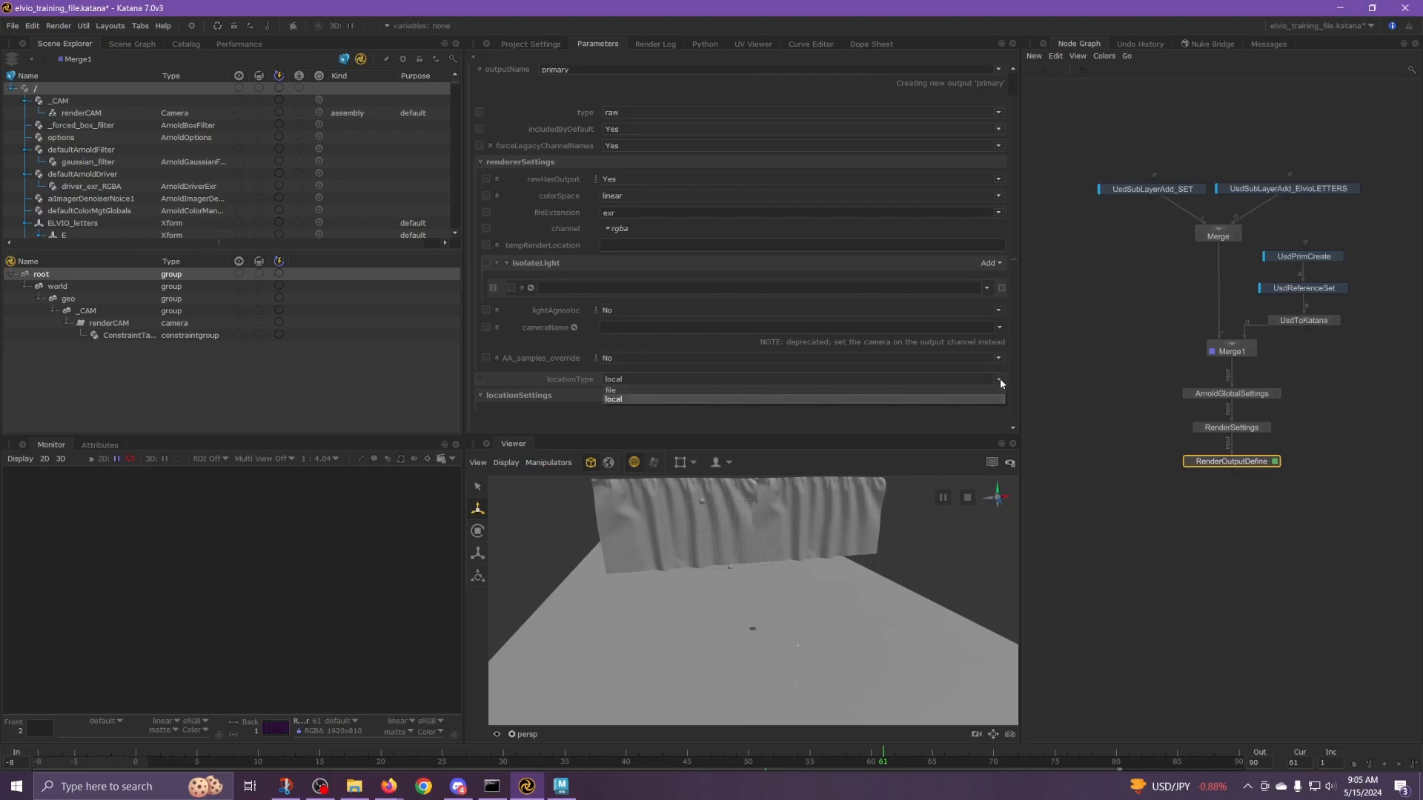
{"action": "left_click", "coordinate": [952, 390]}
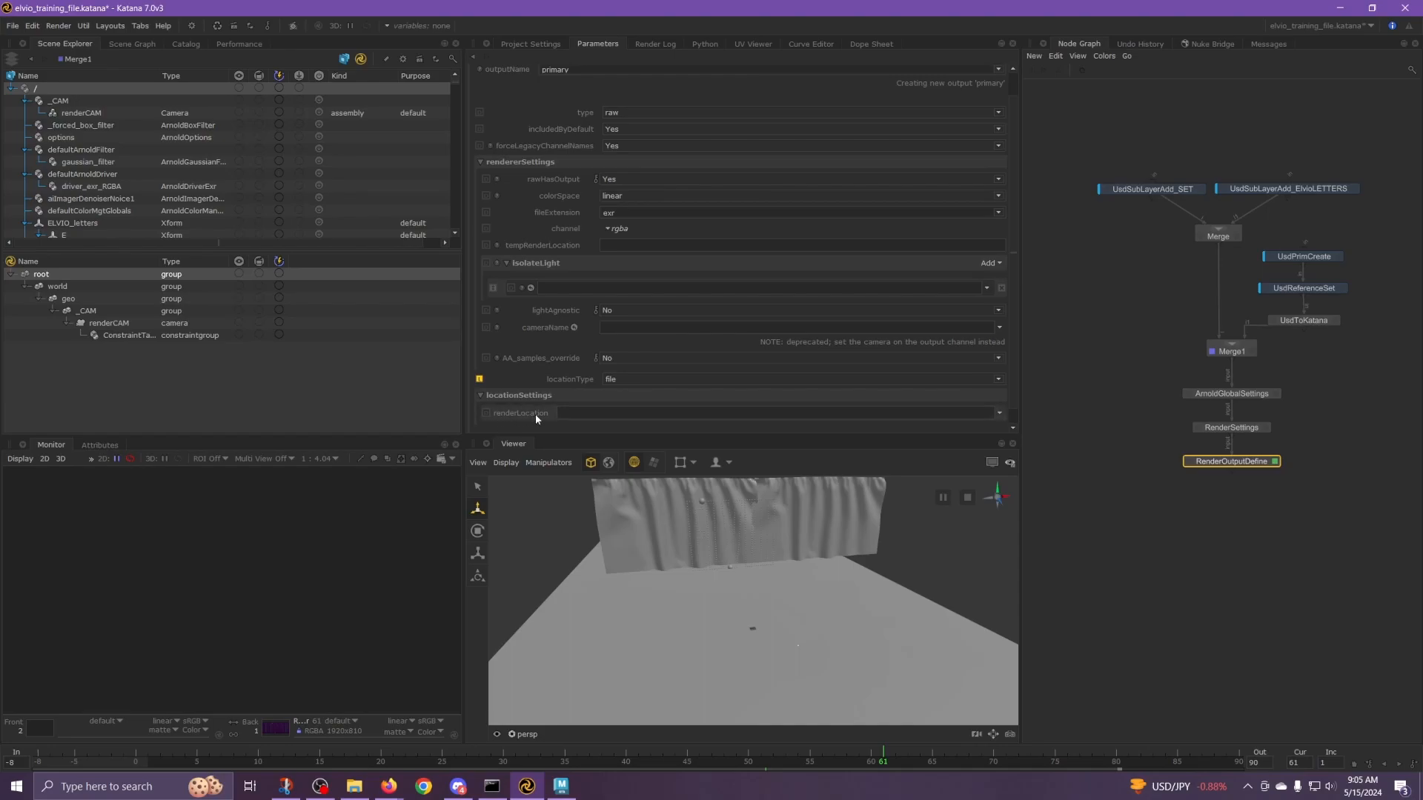
Set the primary output's renderLocation to v5_r06_###.exr in the Elvio_katana/images/renderTests folder.
{"action": "left_click", "coordinate": [999, 413]}
{"action": "left_click", "coordinate": [1025, 428]}
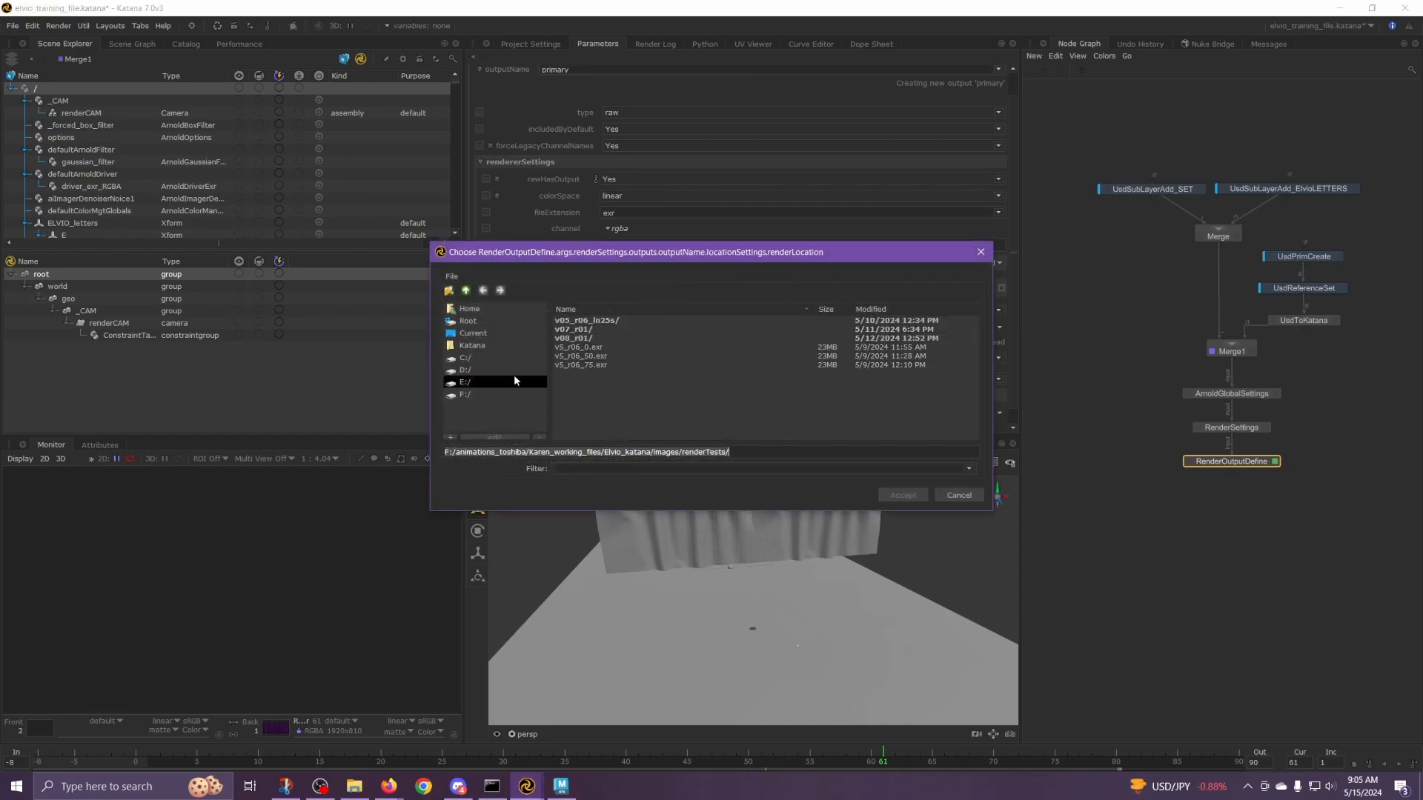
{"action": "left_click", "coordinate": [463, 291]}
{"action": "left_click", "coordinate": [464, 290]}
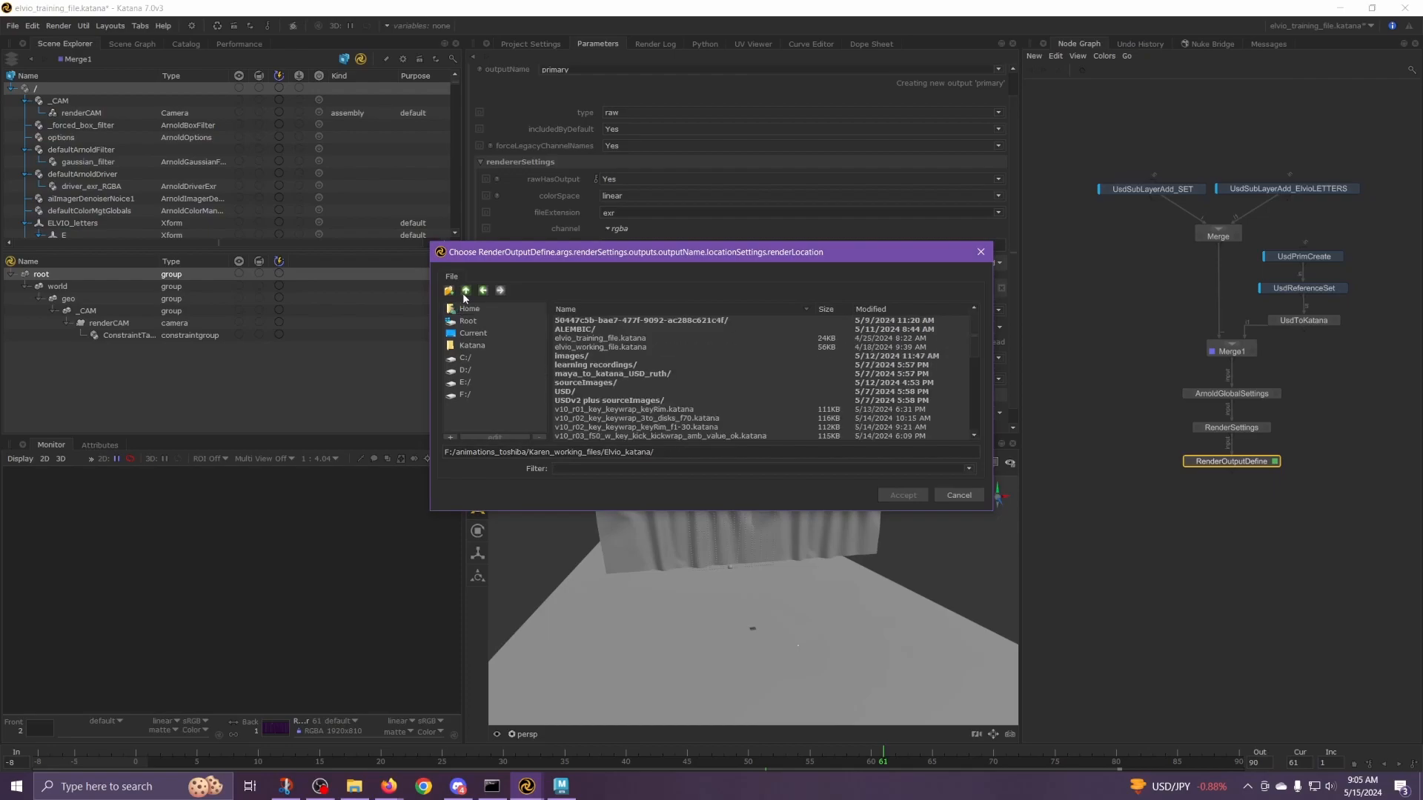
{"action": "double_click", "coordinate": [585, 357]}
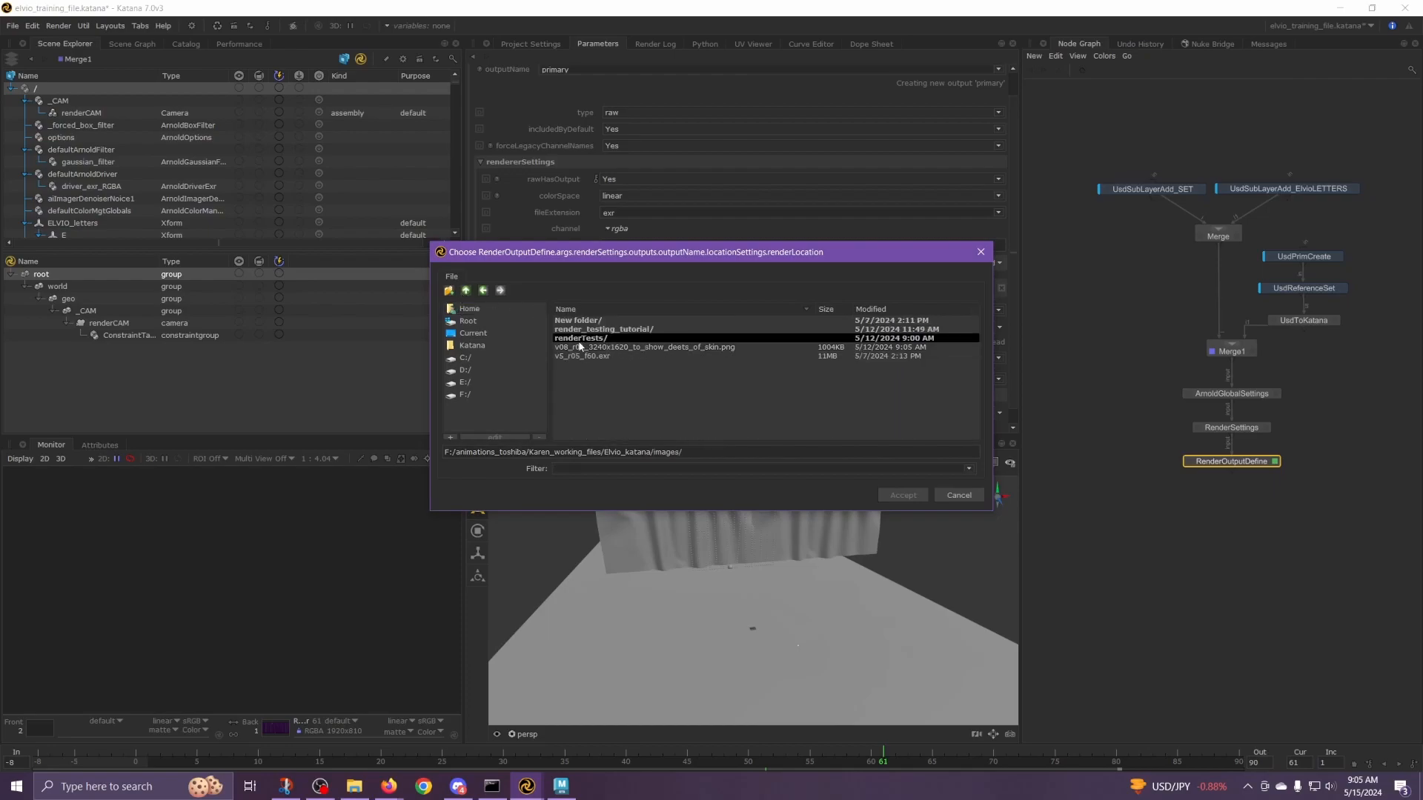
{"action": "double_click", "coordinate": [581, 339]}
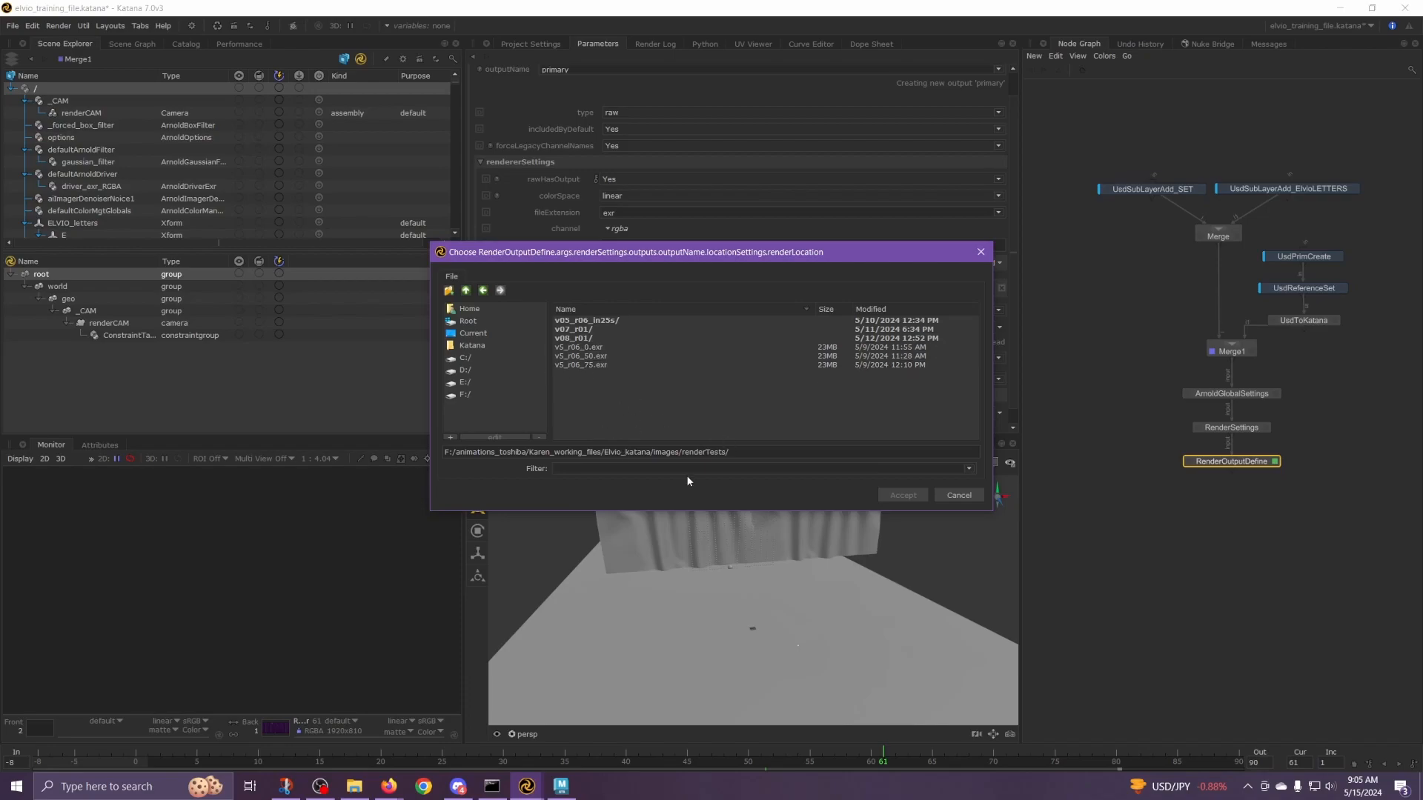
{"action": "left_click", "coordinate": [587, 348]}
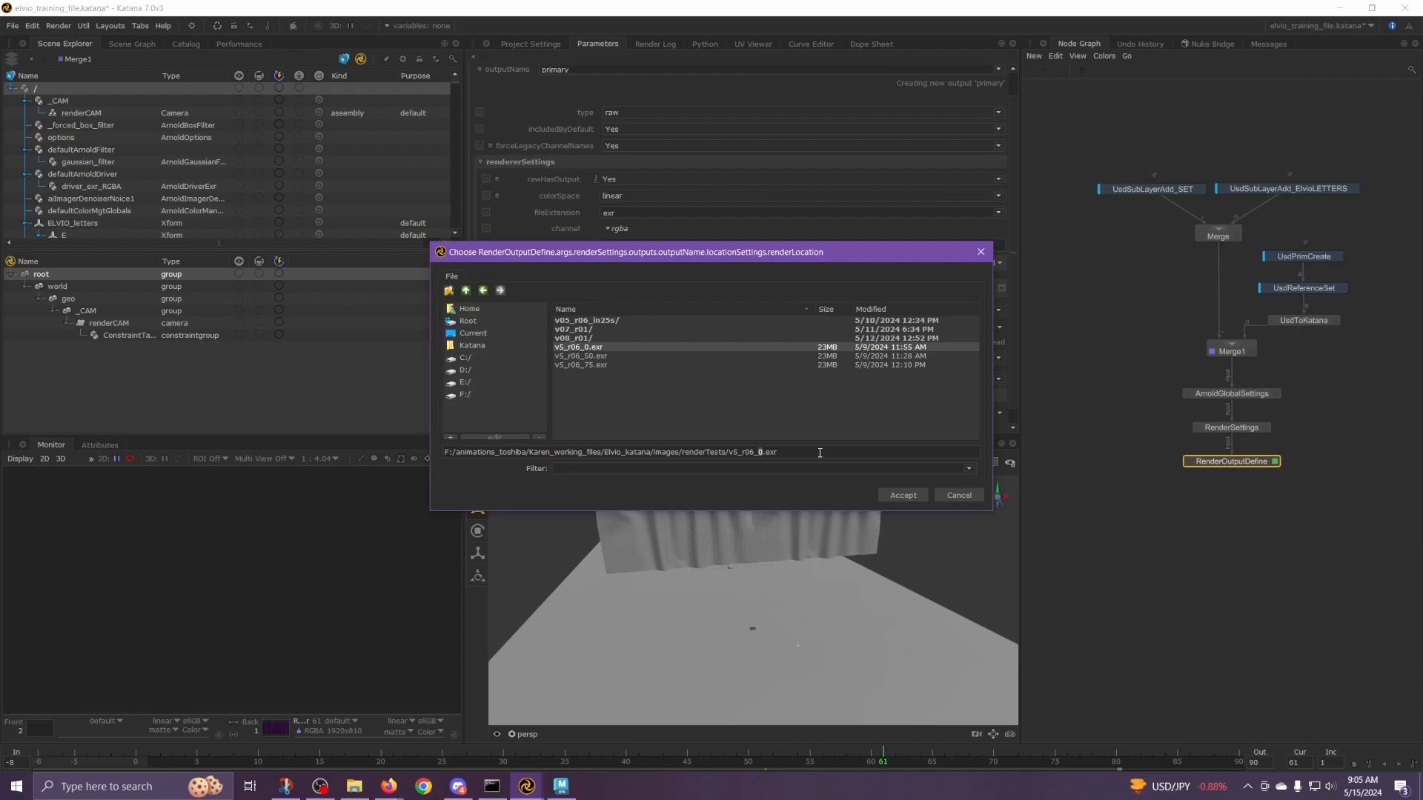
{"action": "type", "text": "###"}
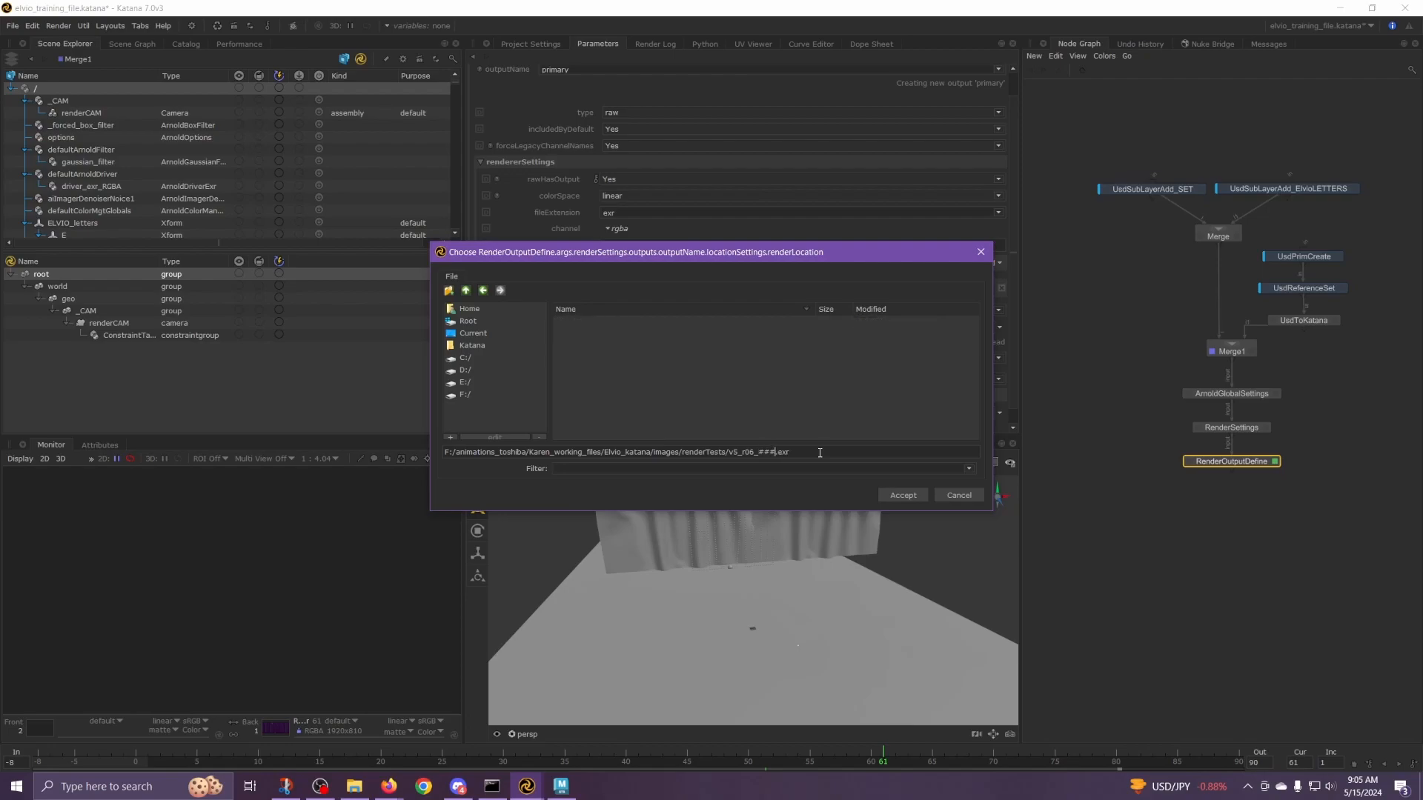
{"action": "left_click", "coordinate": [911, 497]}
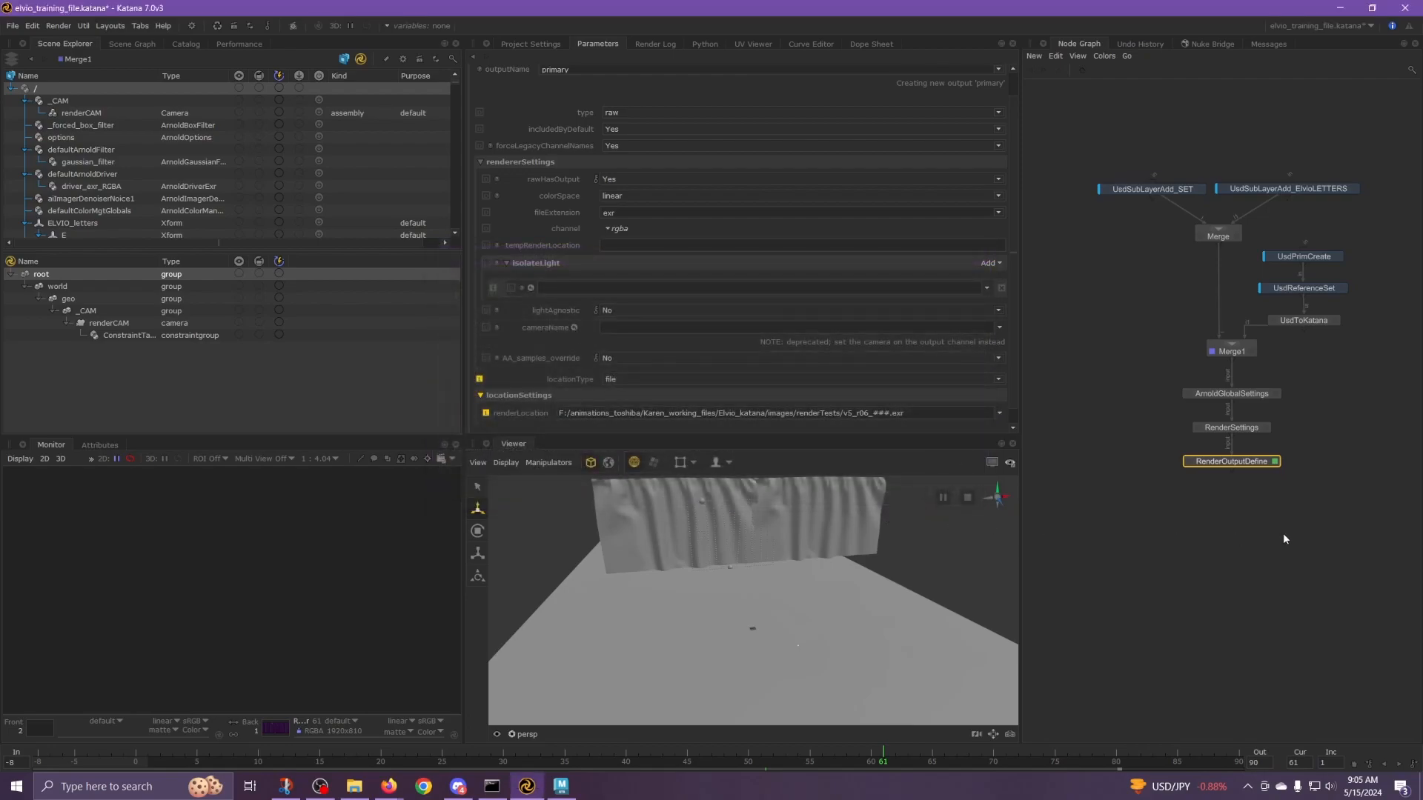
Add a Render node and connect it below RenderOutputDefine.
{"action": "left_click", "coordinate": [1179, 526]}
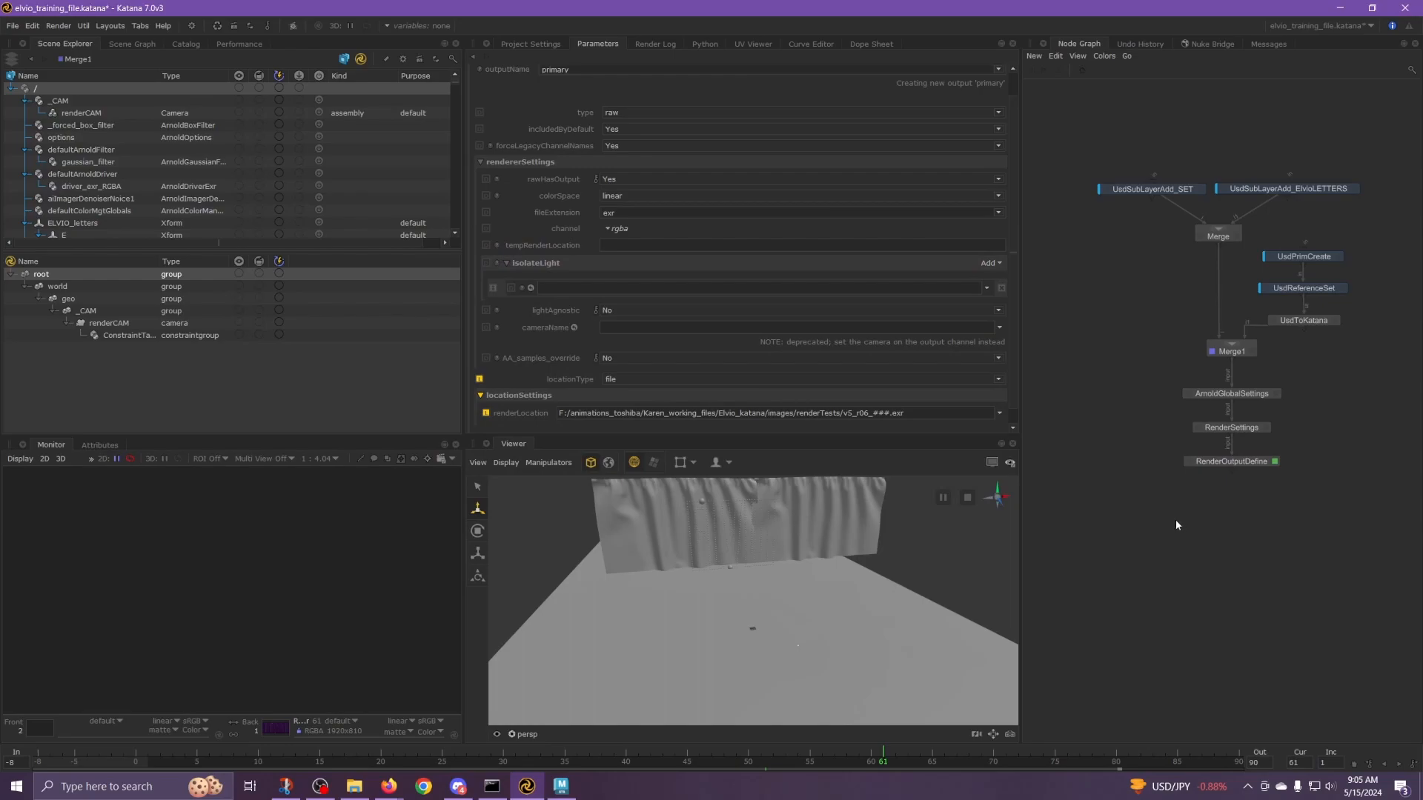
{"action": "key", "text": "Tab"}
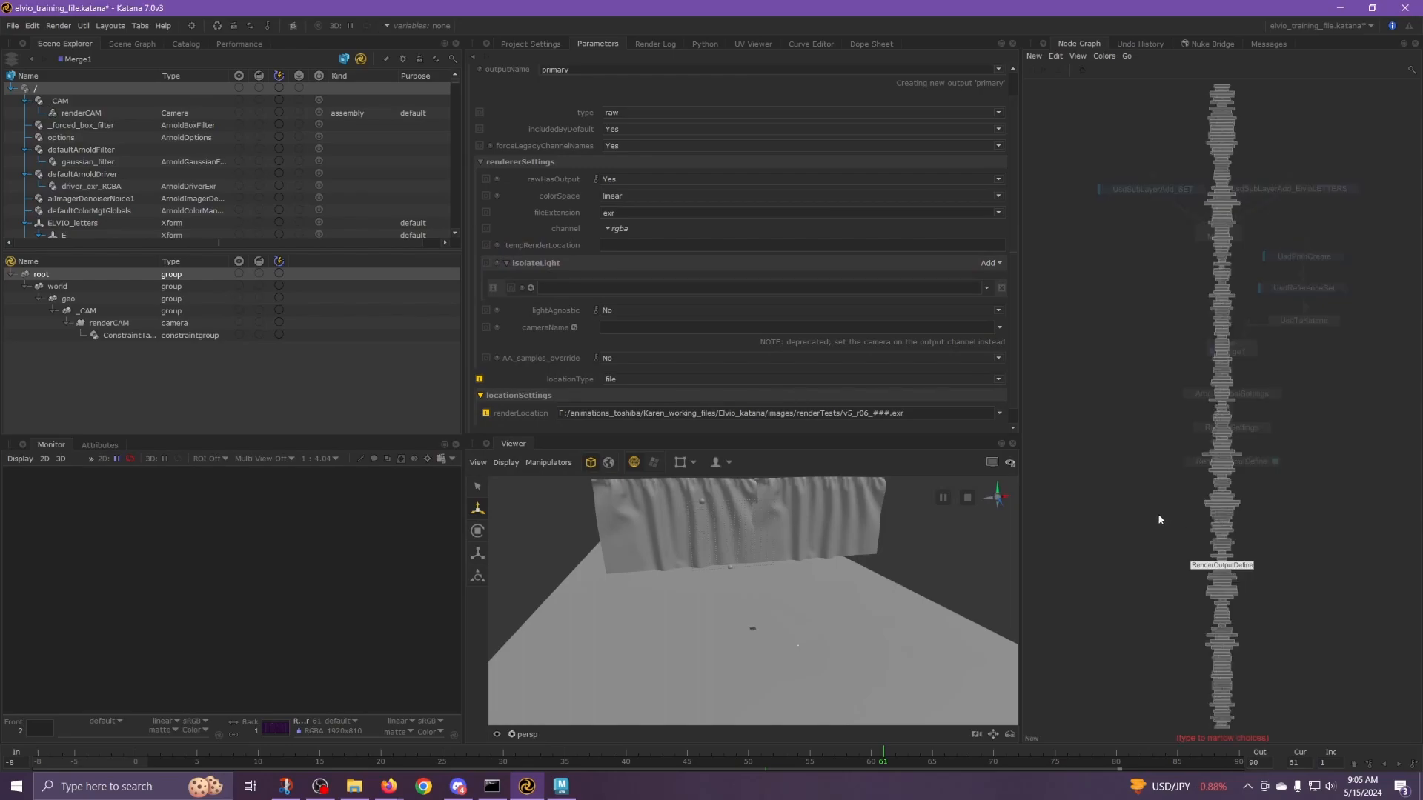
{"action": "type", "text": "ren"}
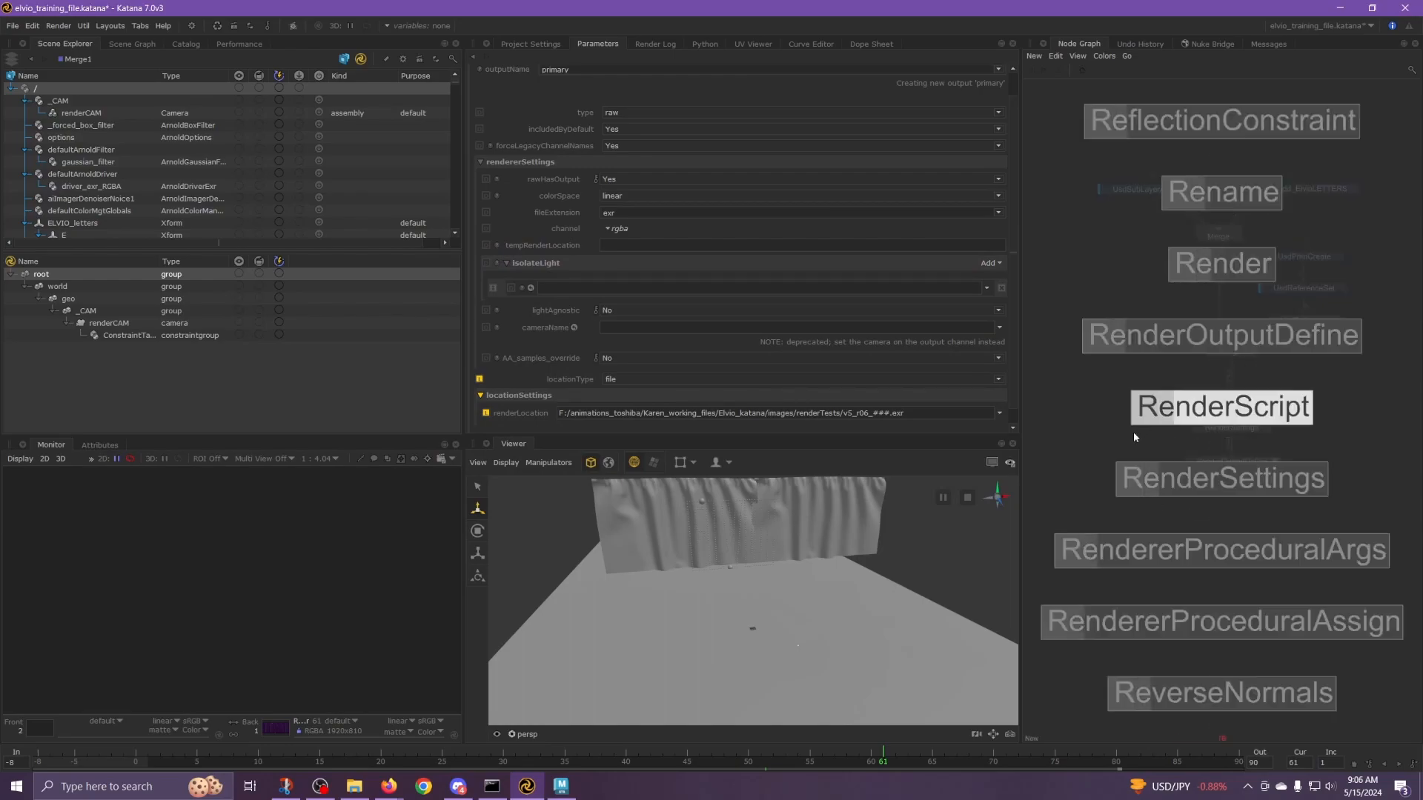
{"action": "left_click", "coordinate": [1178, 222]}
{"action": "left_click", "coordinate": [1206, 480]}
{"action": "left_click_drag", "start_coordinate": [1217, 518], "coordinate": [1232, 499]}
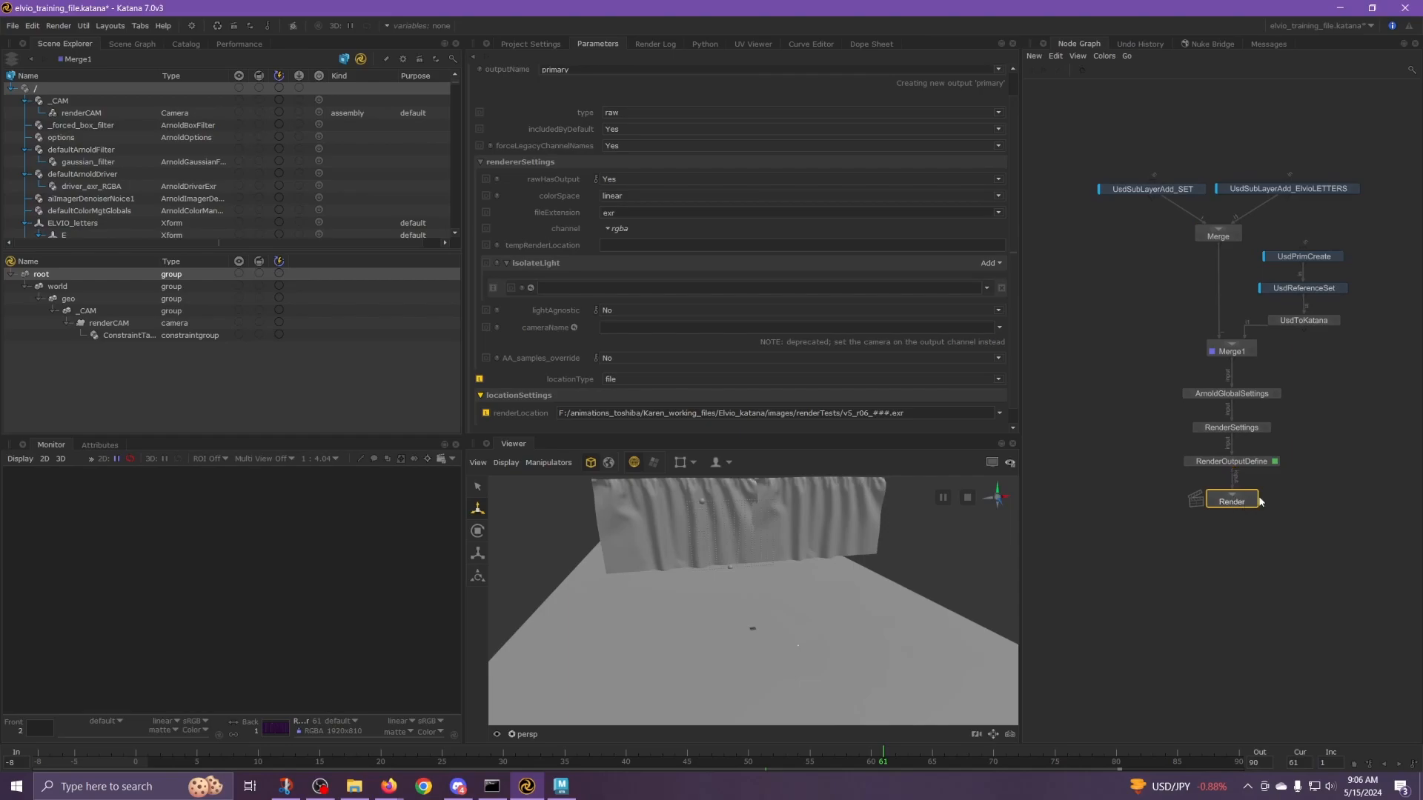
Open the Render node's parameters and start a Preview Render from that node.
{"action": "left_click", "coordinate": [1251, 502]}
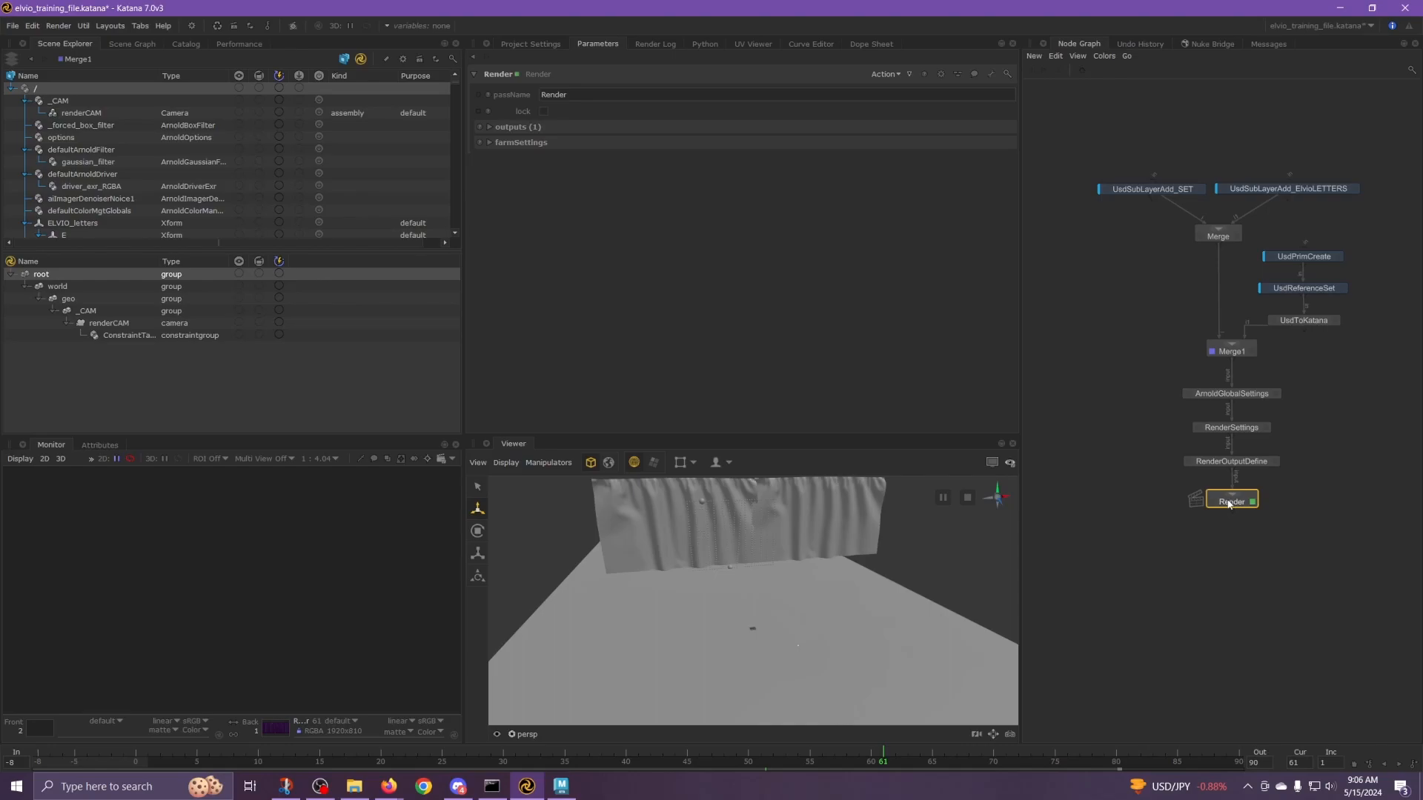
{"action": "right_click", "coordinate": [1229, 504]}
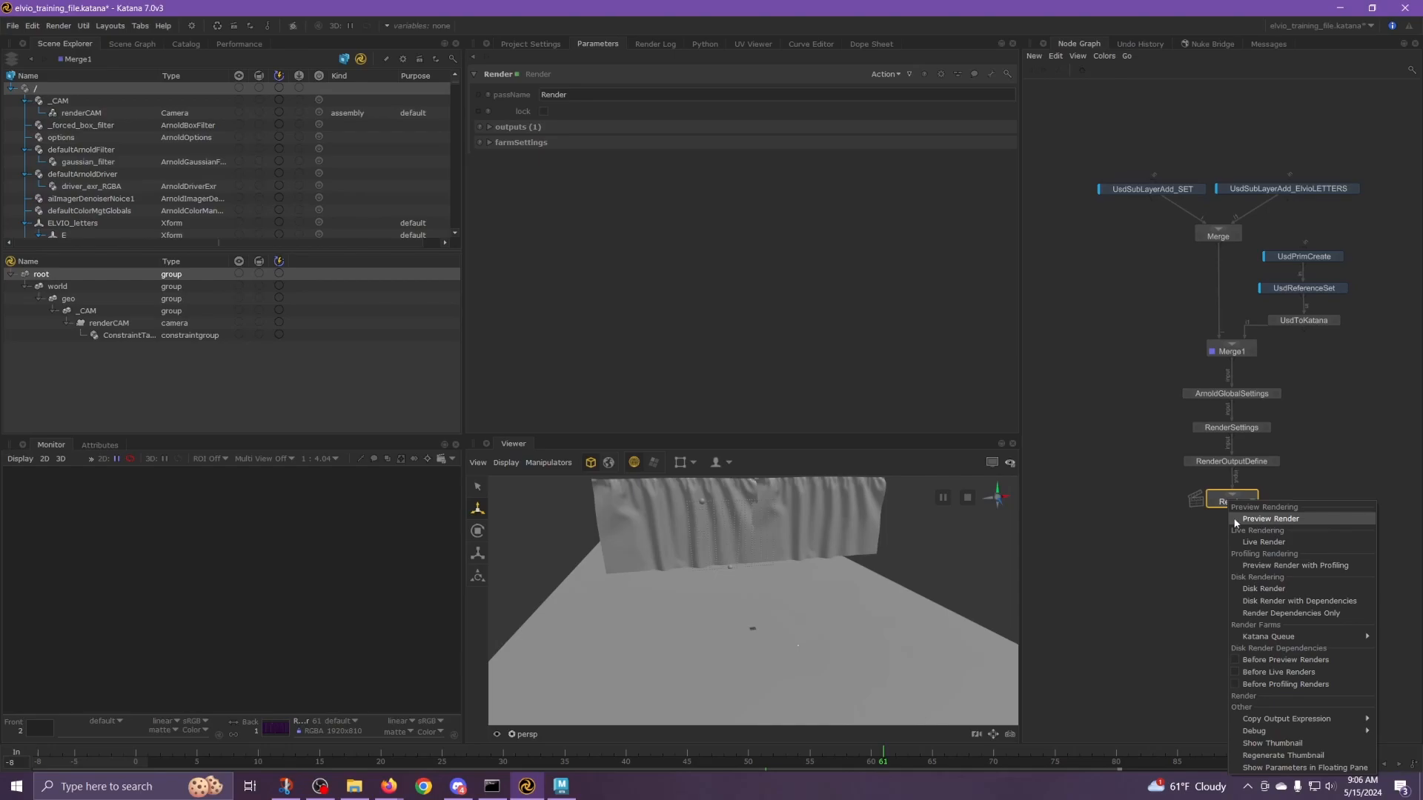
{"action": "left_click", "coordinate": [1274, 519]}
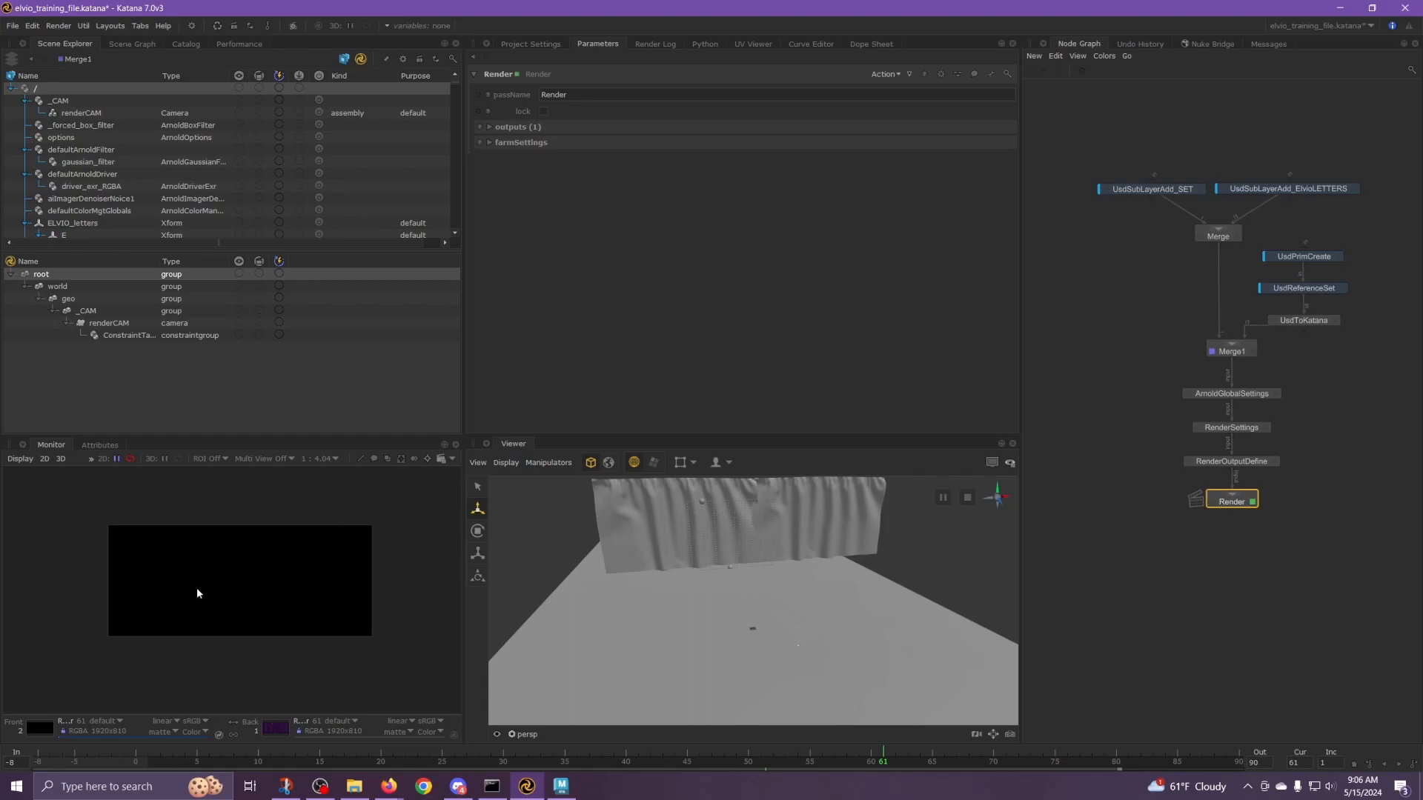
Move the ArnoldGlobalSettings, RenderSettings, RenderOutputDefine and Render nodes down together to leave space below Merge1.
{"action": "left_click_drag", "start_coordinate": [1292, 384], "coordinate": [1149, 548]}
{"action": "left_click_drag", "start_coordinate": [1232, 400], "coordinate": [1234, 468]}
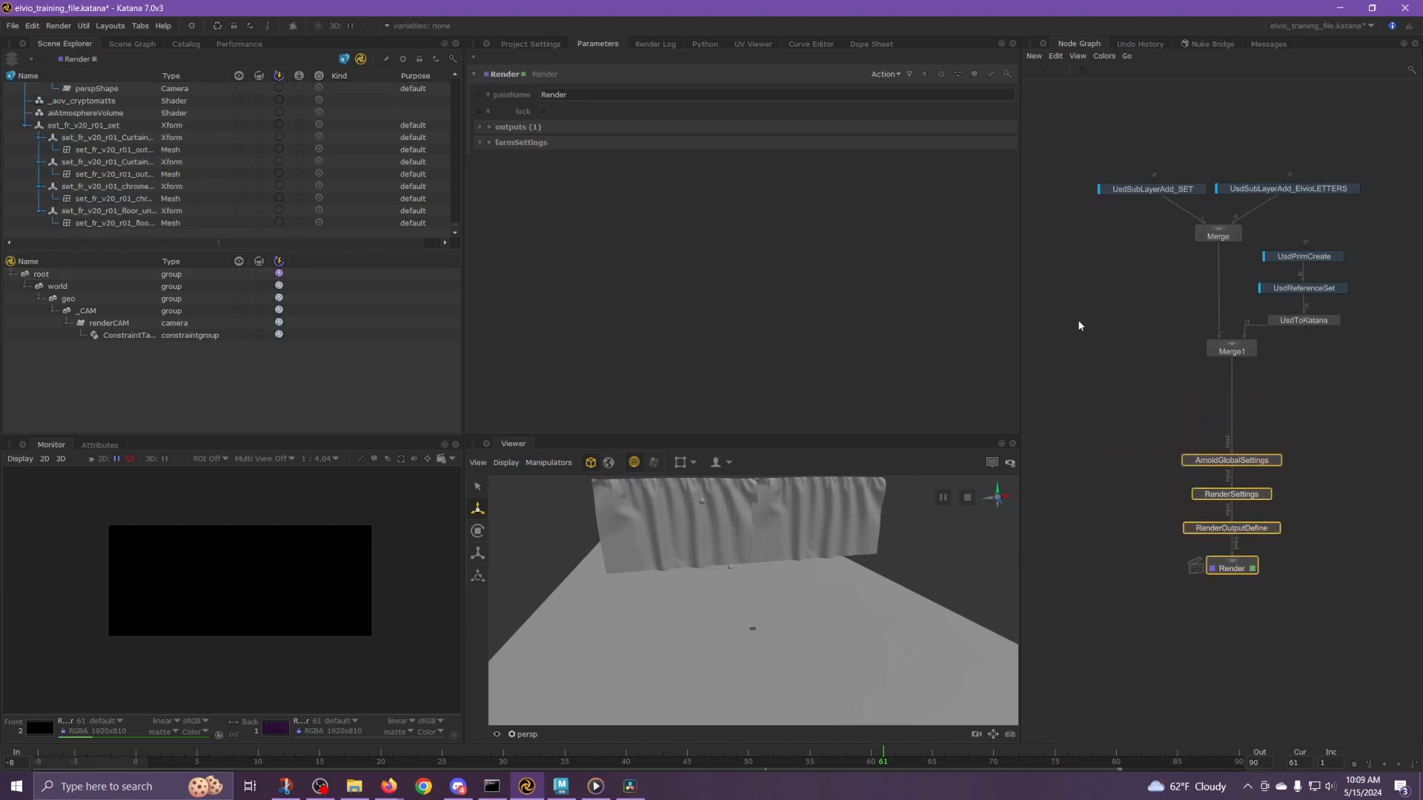